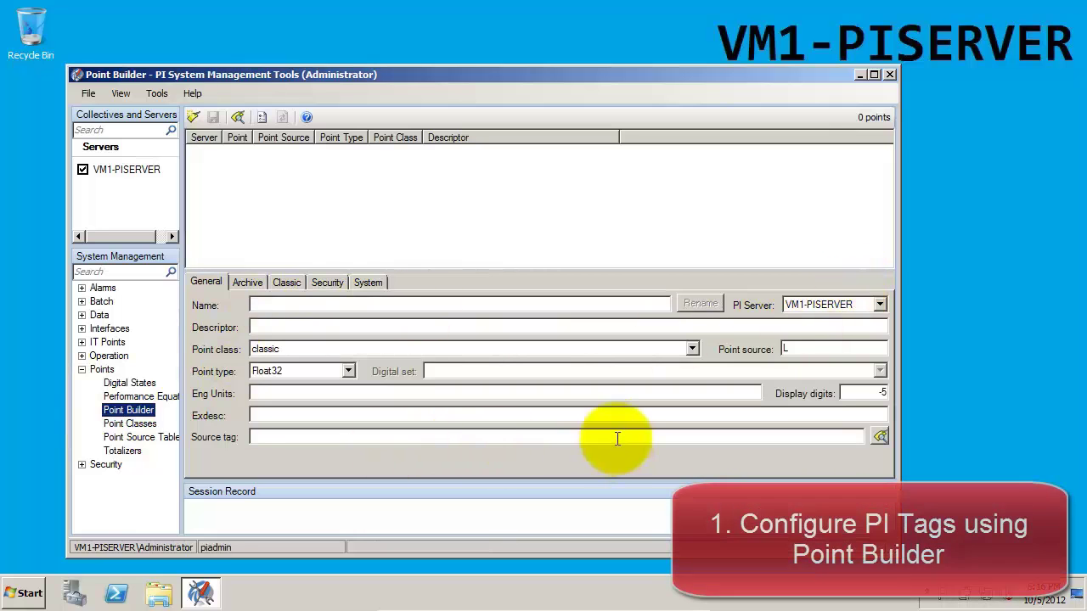
Check the new point's Security and Classic tabs, then minimize VM1-PISERVER to the host desktop.
click(320, 281)
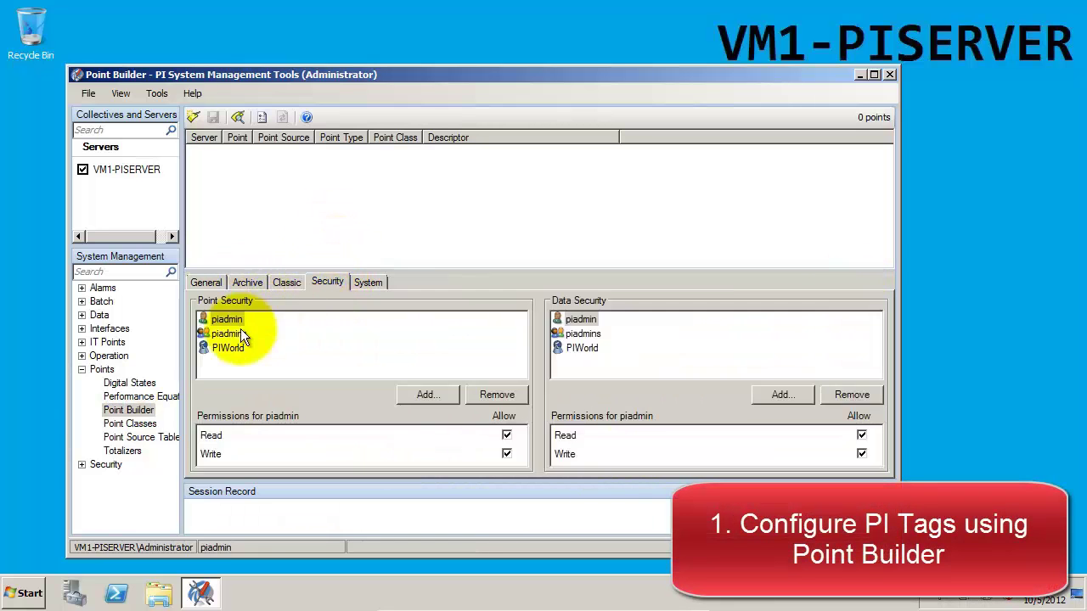
click(273, 283)
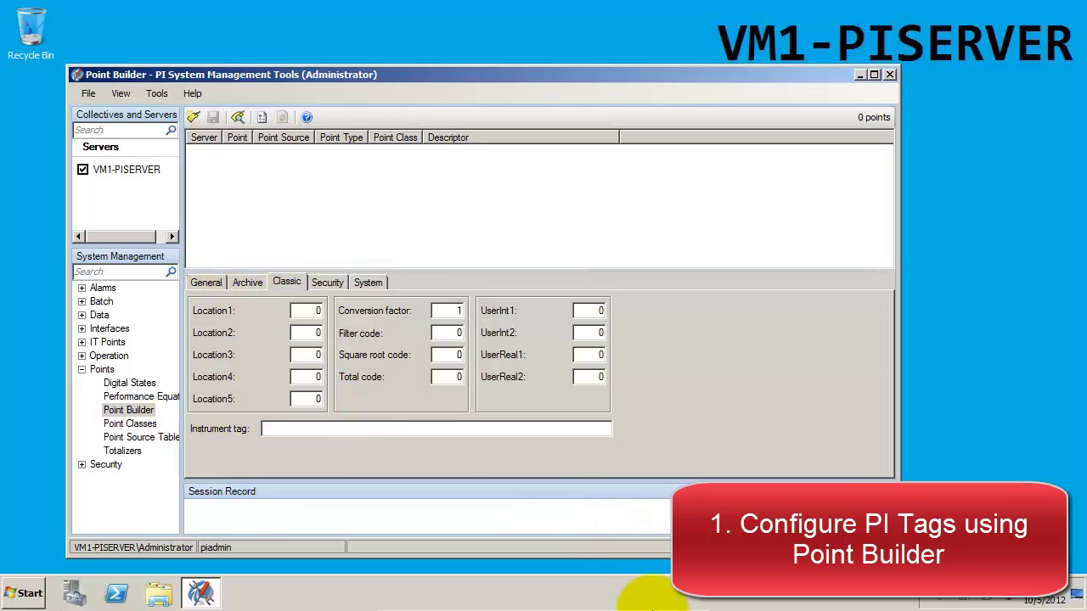
click(659, 600)
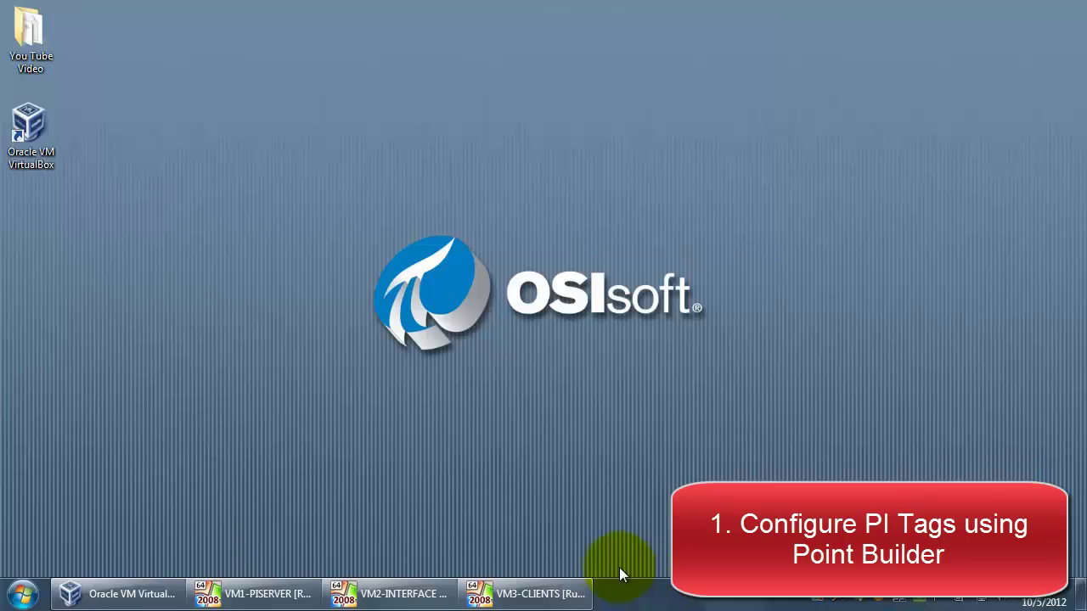
Switch to VM2-INTERFACE and bring the PI_OPCClient window to the front.
click(397, 590)
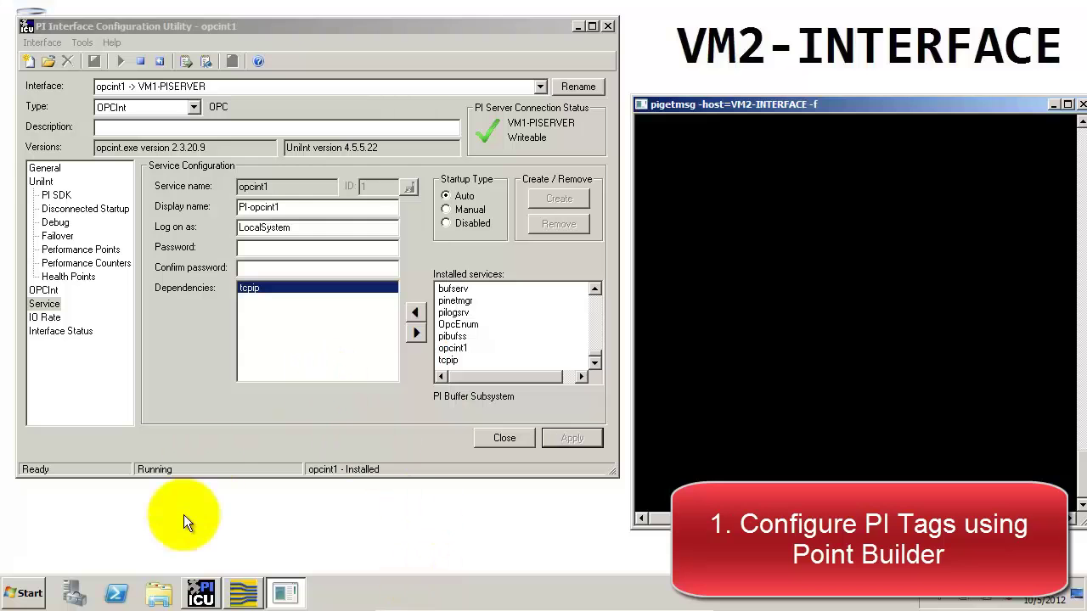
click(244, 593)
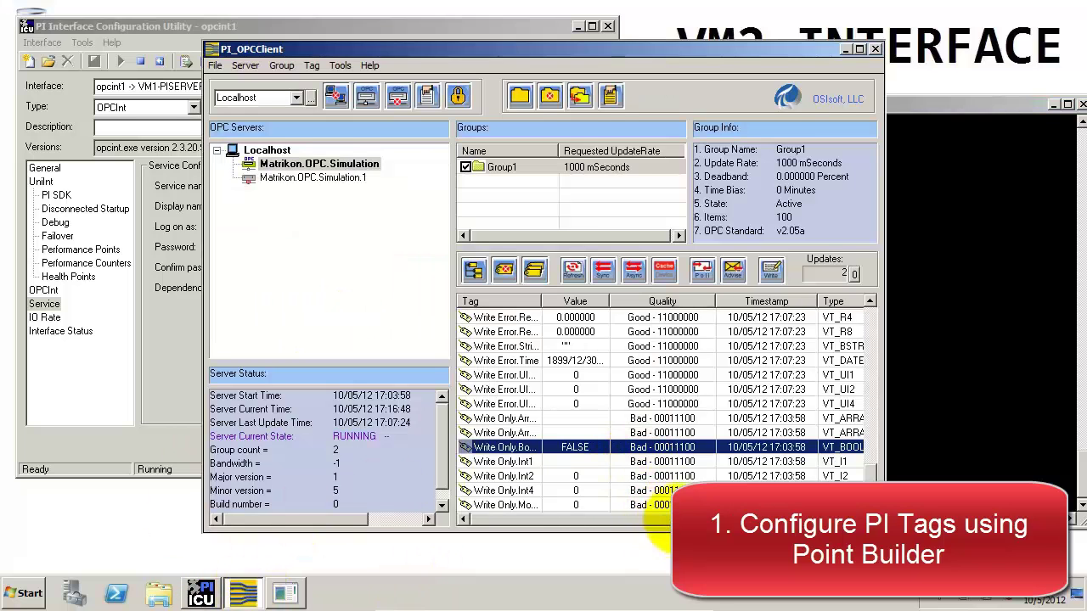
click(663, 520)
Scroll the Matrikon.OPC.Simulation item list to review the Random items like Random.Int1.
scroll(788, 477, left, 3)
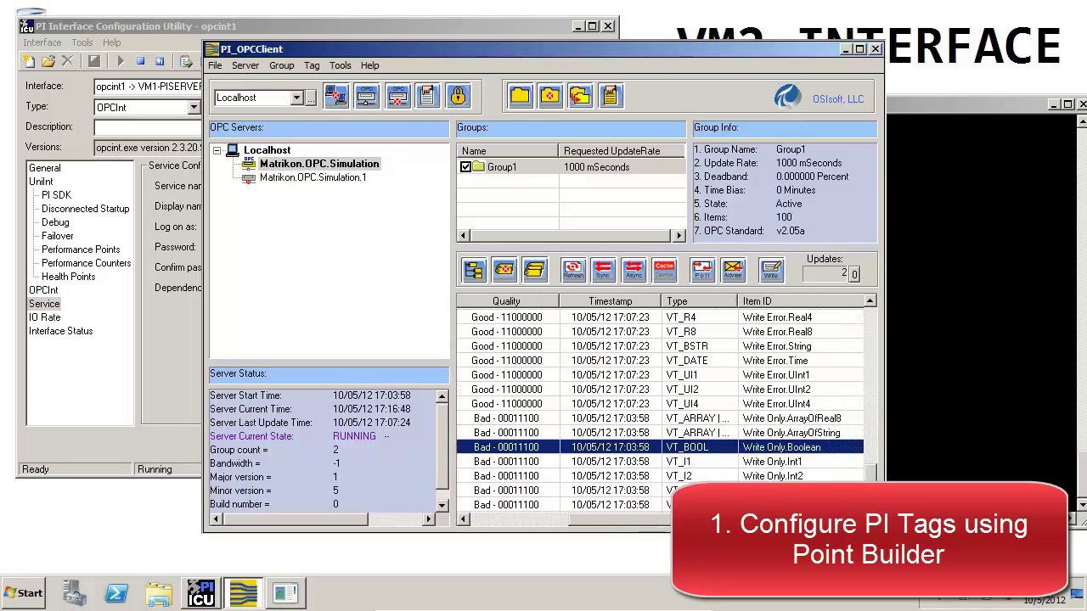
scroll(788, 477, up, 1)
scroll(788, 477, up, 10)
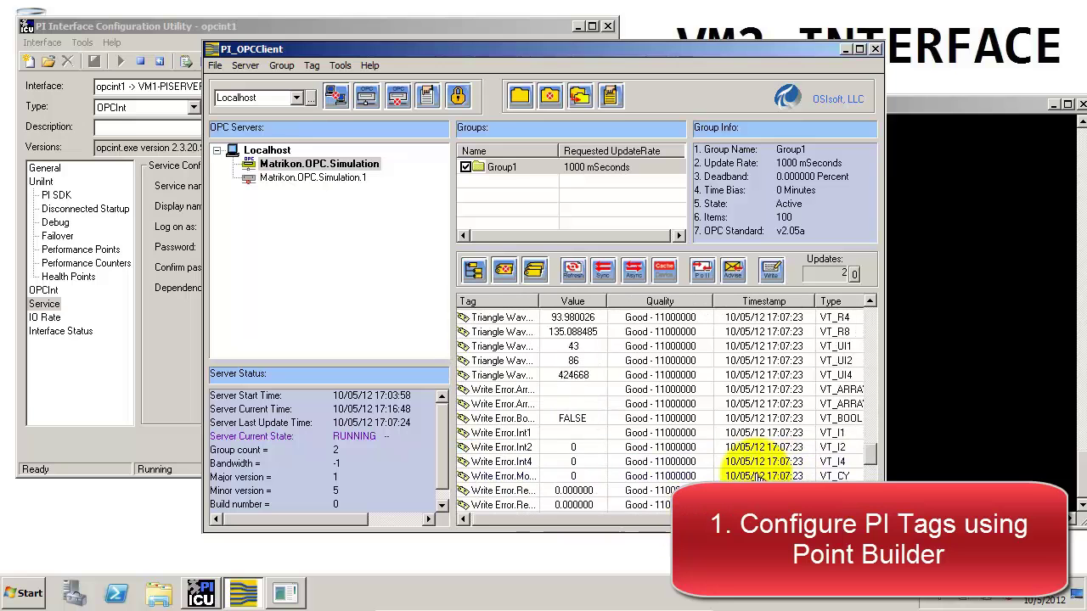
scroll(658, 433, up, 4)
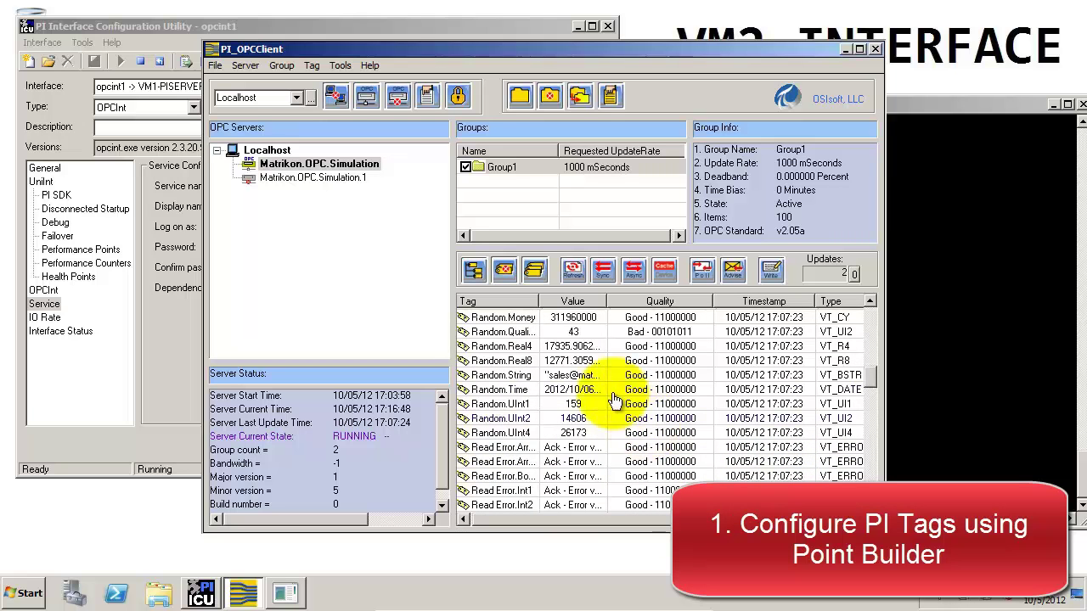
scroll(658, 433, down, 5)
scroll(658, 433, up, 5)
scroll(658, 433, up, 1)
scroll(658, 433, down, 3)
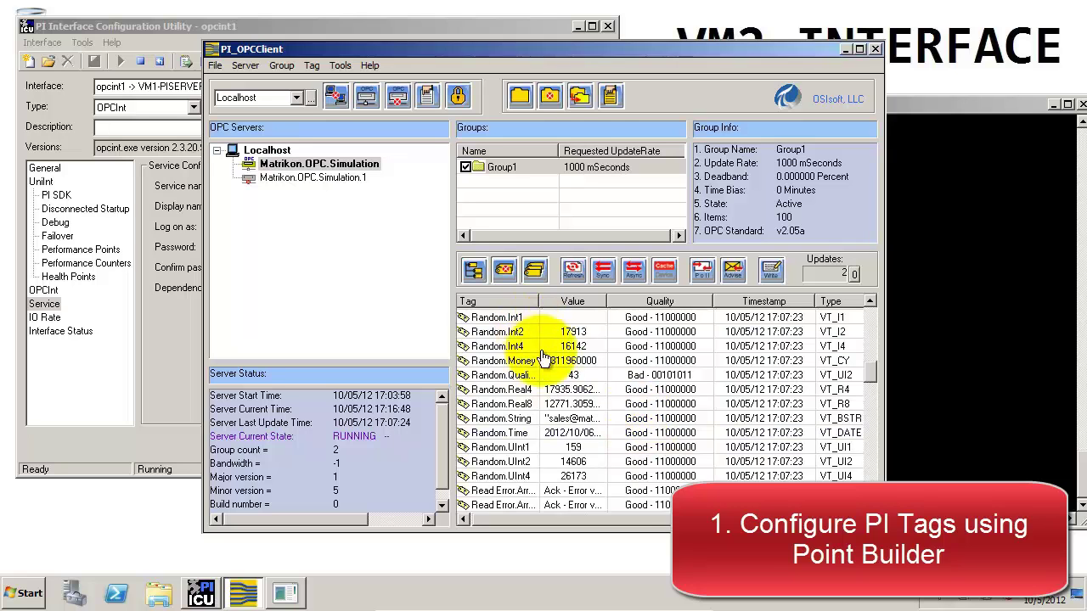
click(658, 517)
drag(657, 520, 693, 520)
scroll(512, 367, up, 1)
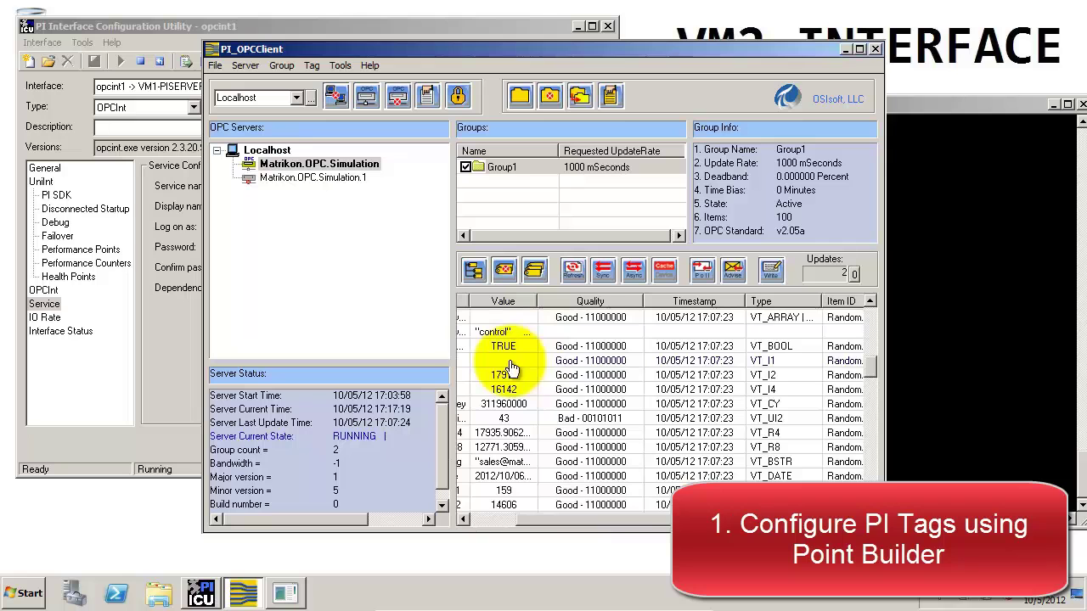
click(623, 518)
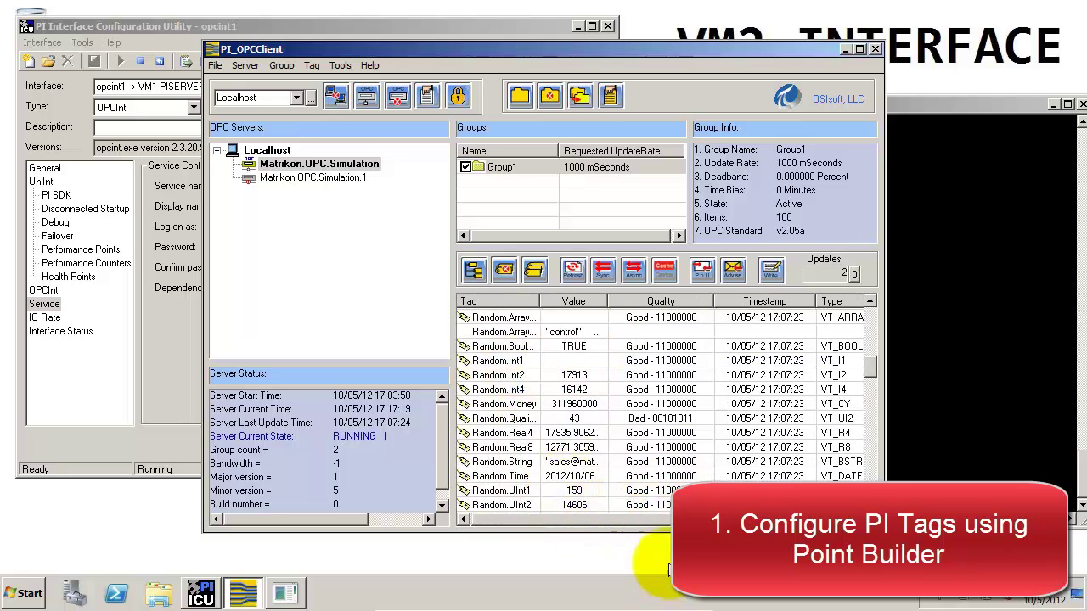
drag(675, 520, 718, 519)
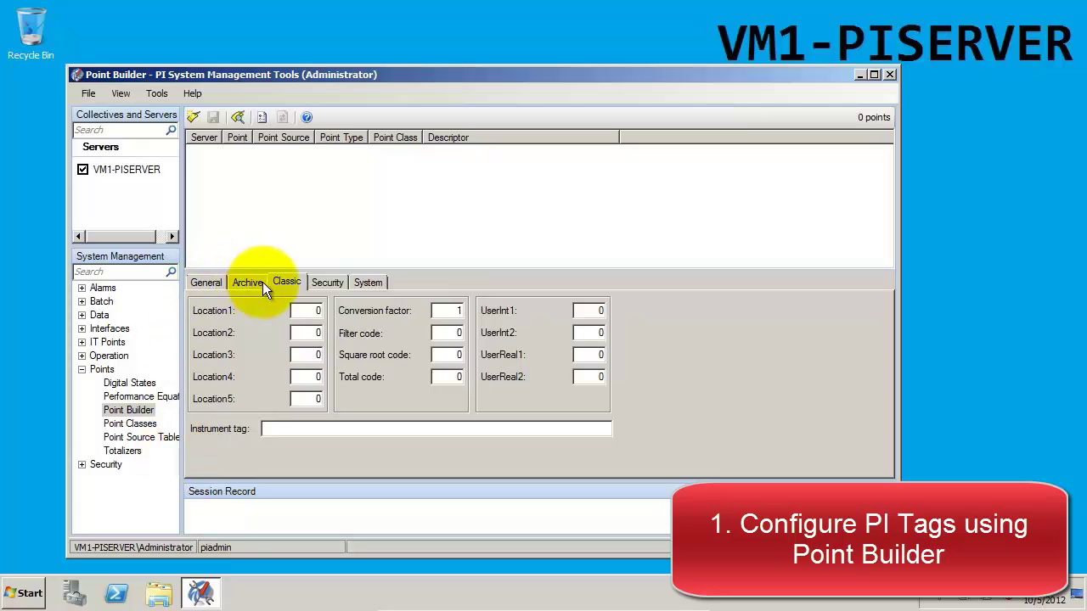
Define point Random.Int1 with point source OPC and type Float32, then view its archive settings.
click(200, 282)
click(289, 306)
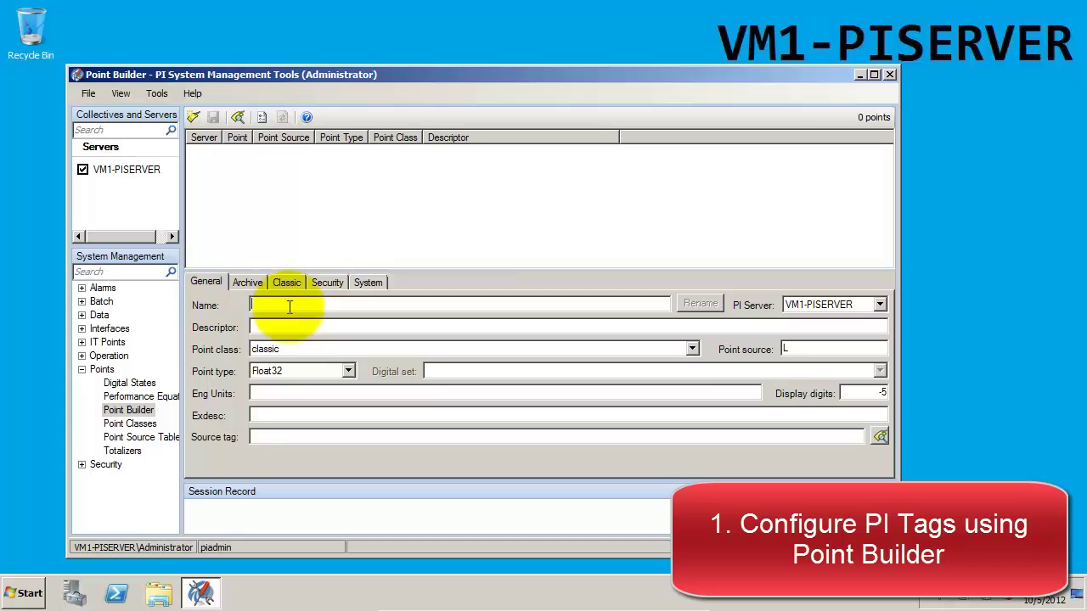
text(Random.Int1)
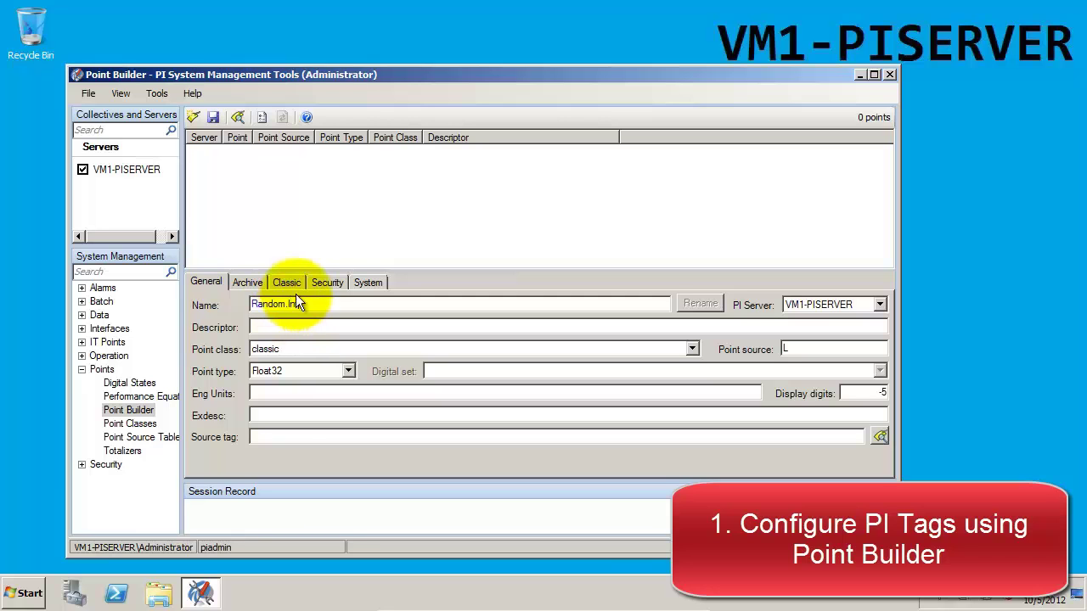
click(281, 332)
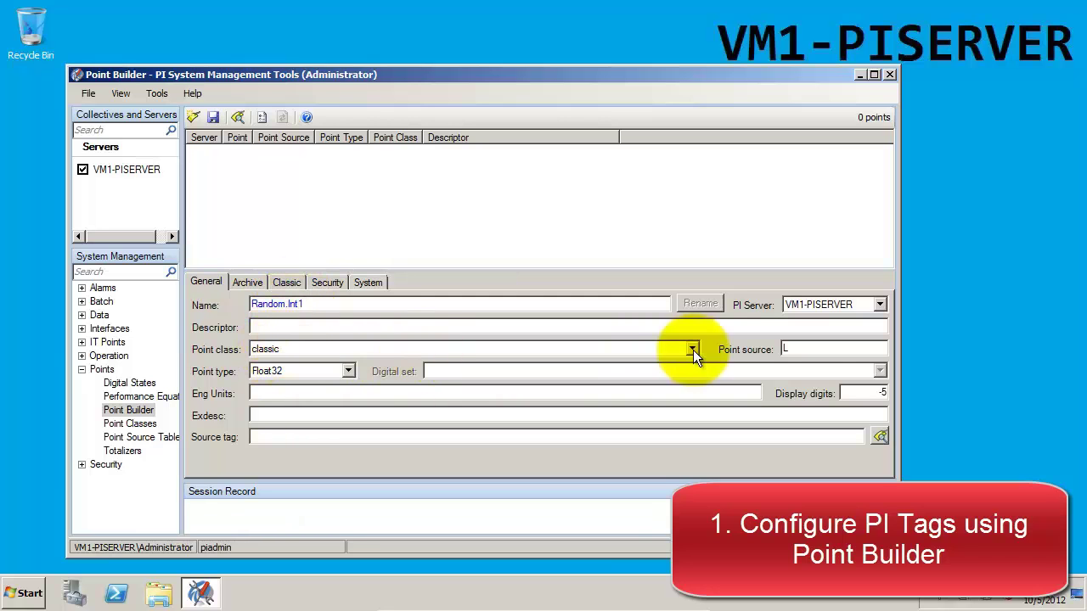
double_click(788, 349)
text(OPC)
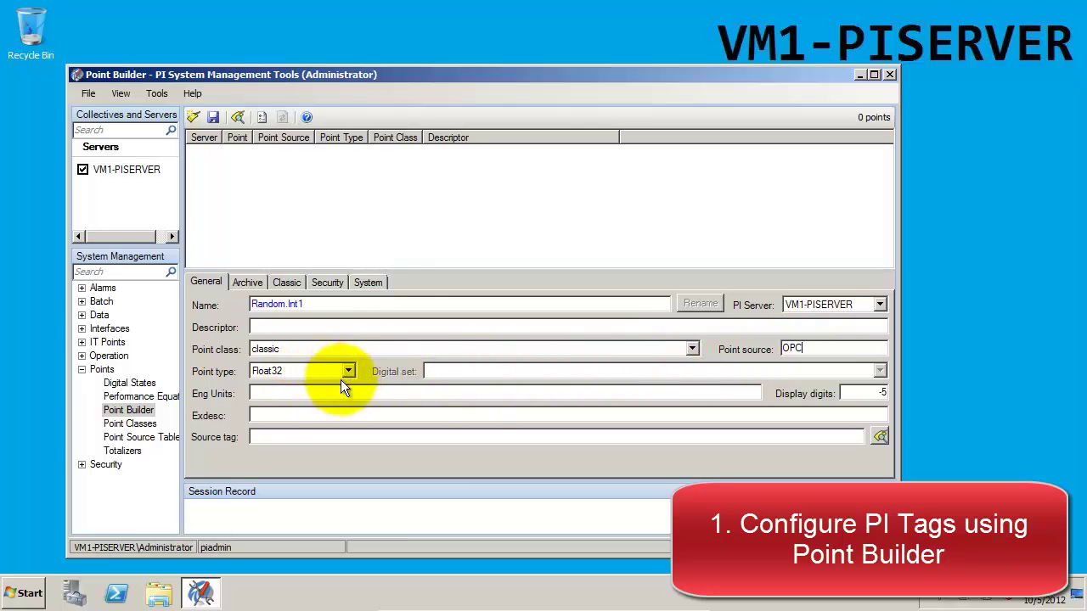
click(283, 325)
click(339, 373)
click(337, 440)
click(246, 282)
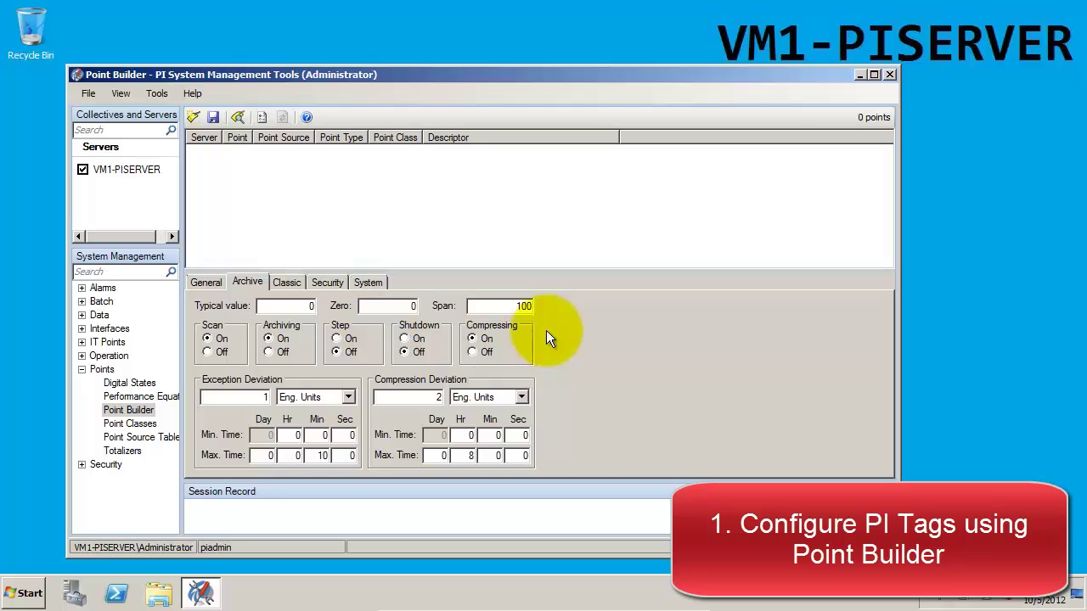
Give the point instrument tag Random.Int1 and Location1 value 1, then return to the host desktop.
click(286, 282)
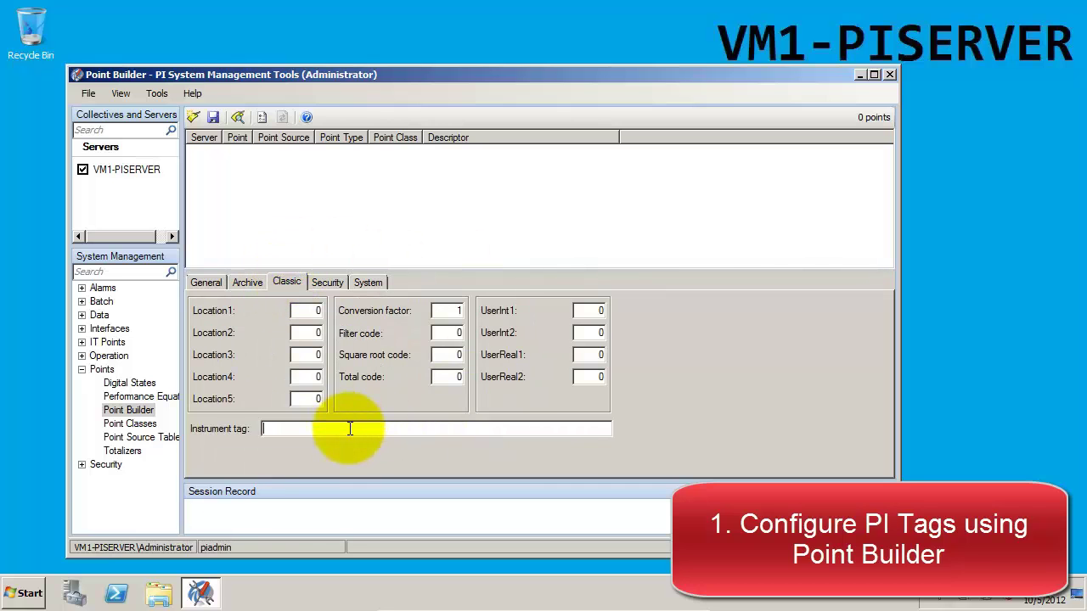
text(Rndom.Int1a)
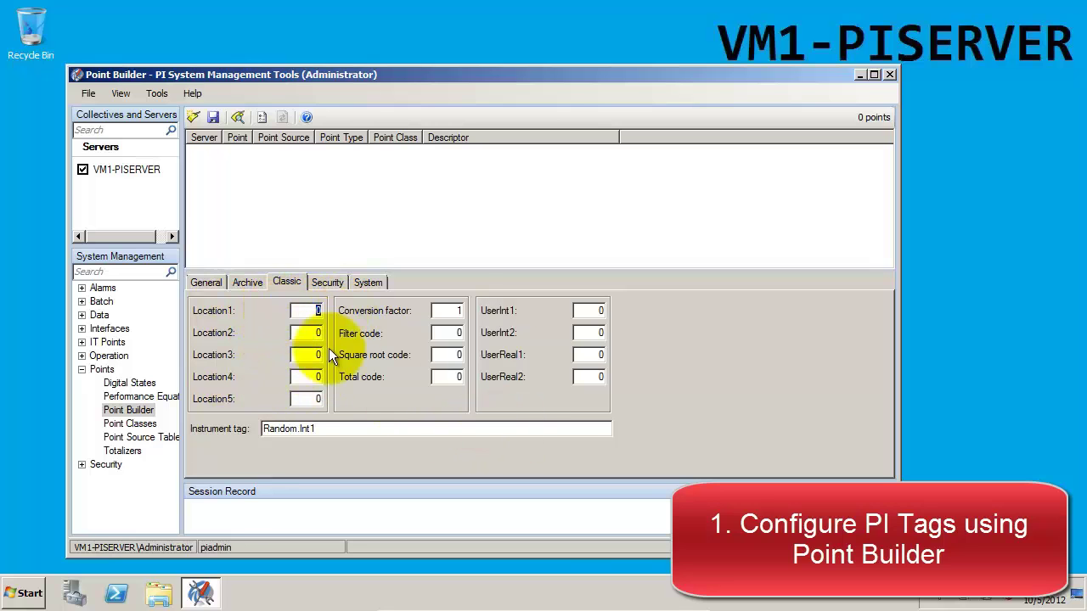
double_click(297, 311)
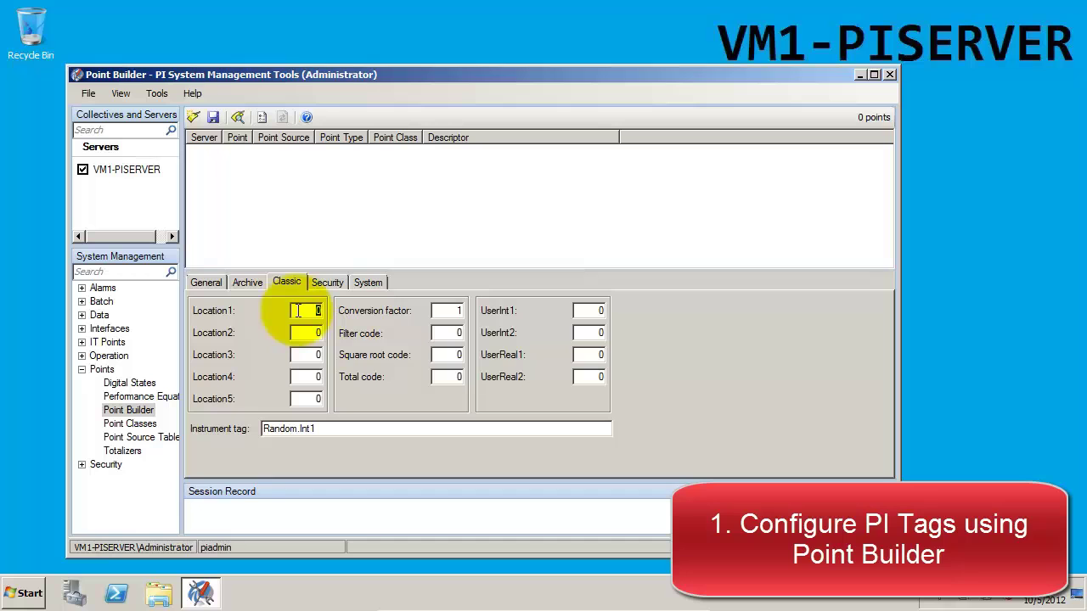
text(1)
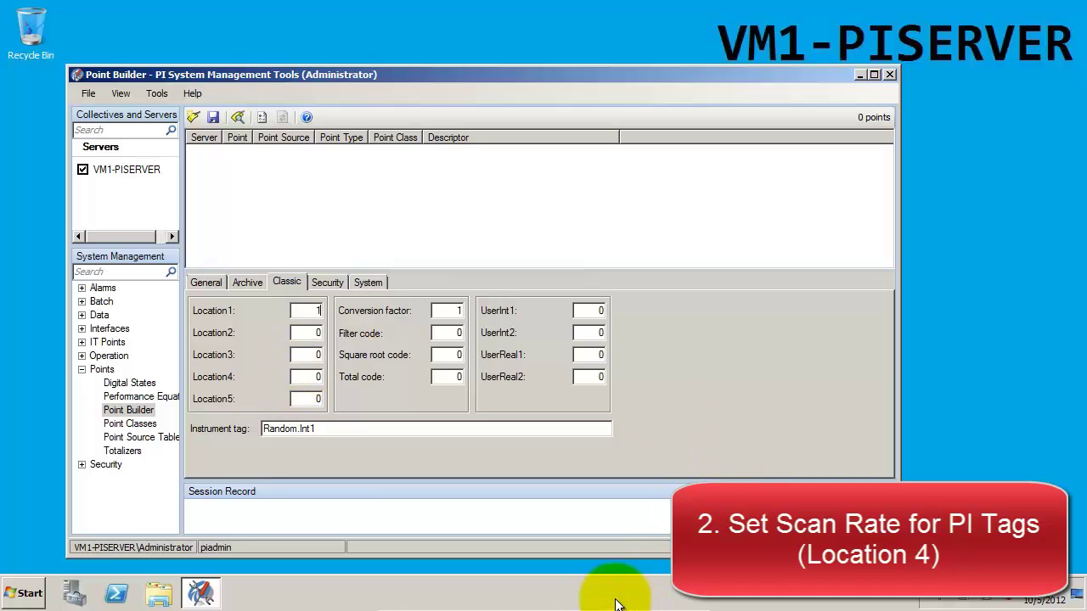
mouse_move(582, 604)
click(659, 604)
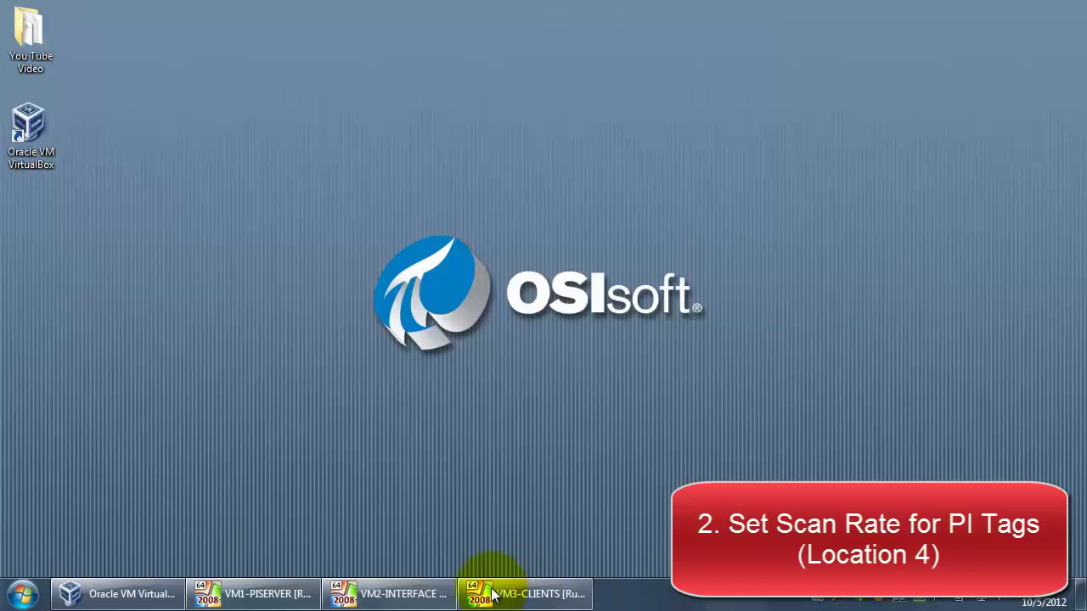
On VM2-INTERFACE, show opcint1's General page and scan classes in PI ICU.
click(401, 594)
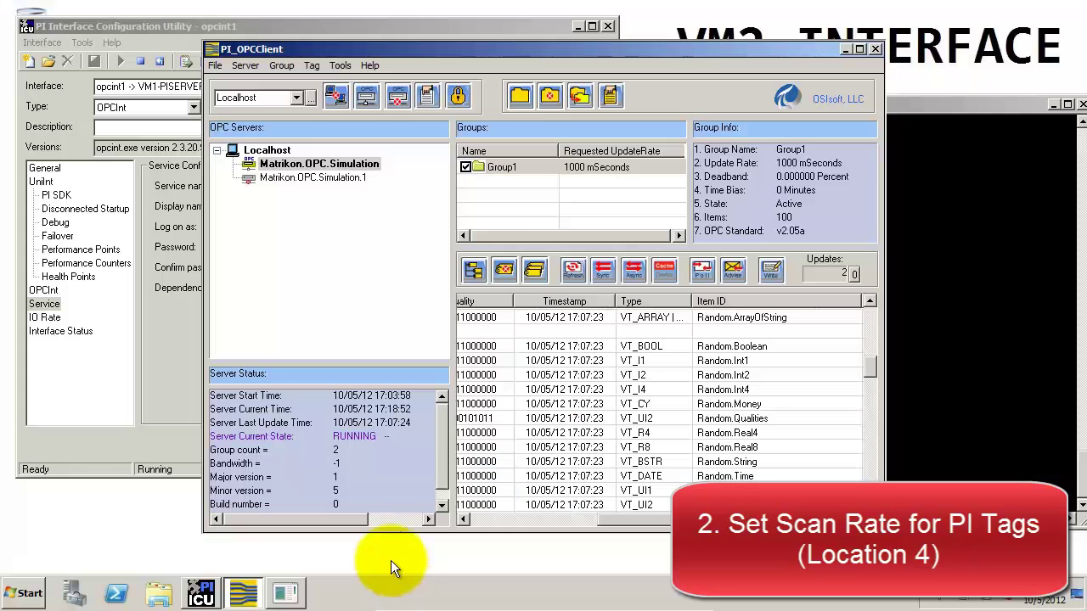
click(201, 594)
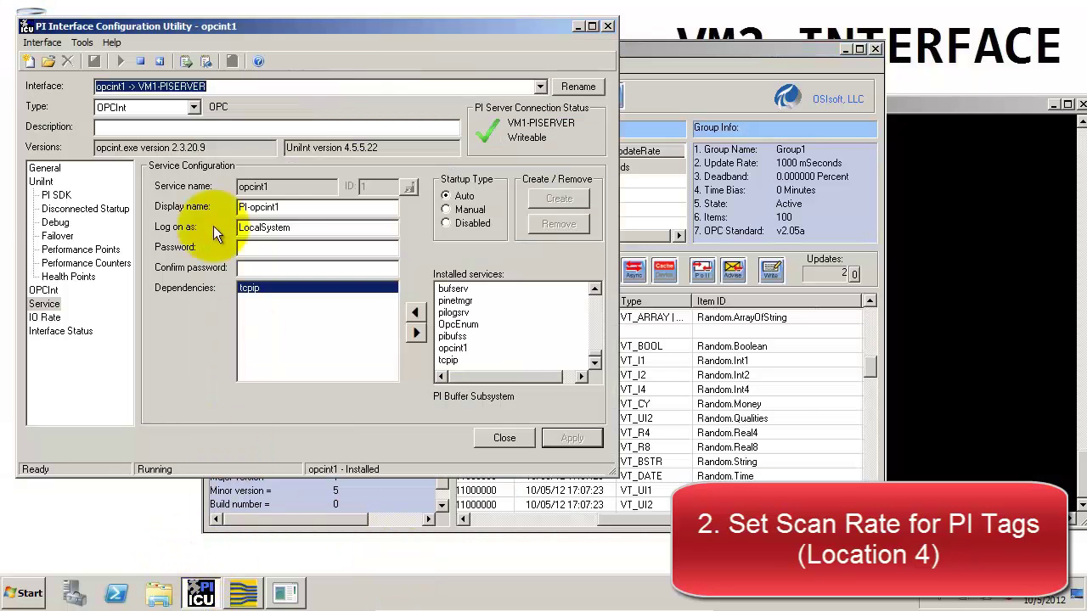
click(44, 169)
drag(285, 30, 455, 72)
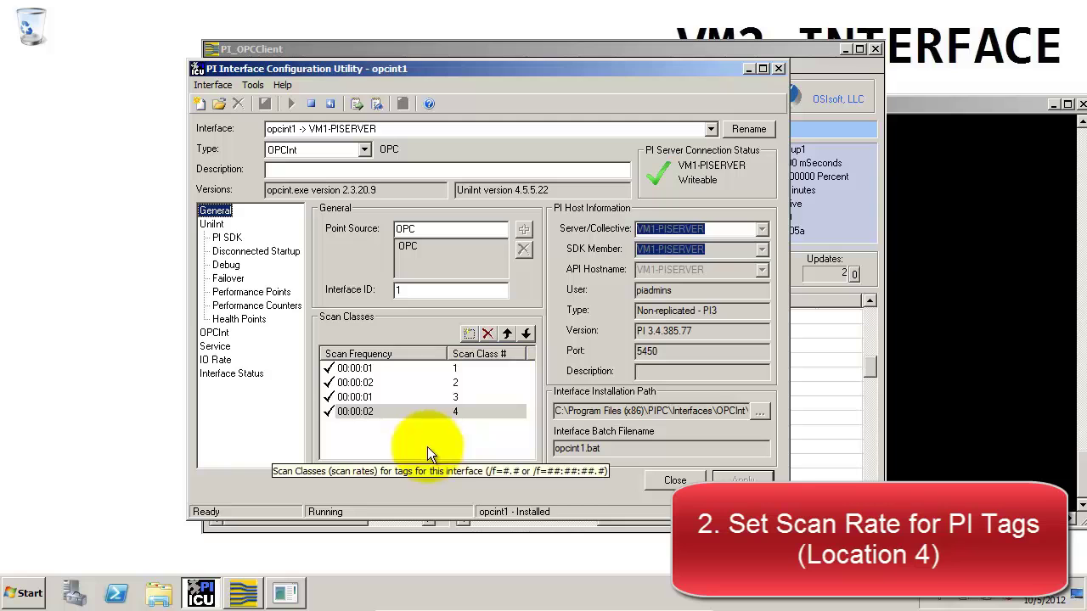
Change scan class 3's frequency from 00:00:01 to 00:00:03.
click(367, 399)
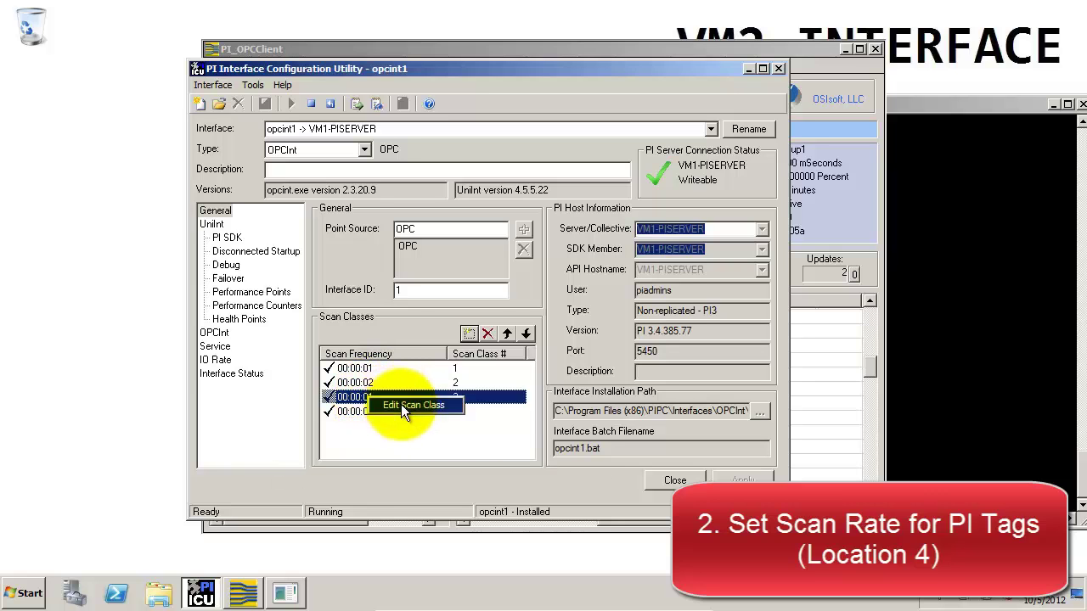
click(399, 403)
click(361, 393)
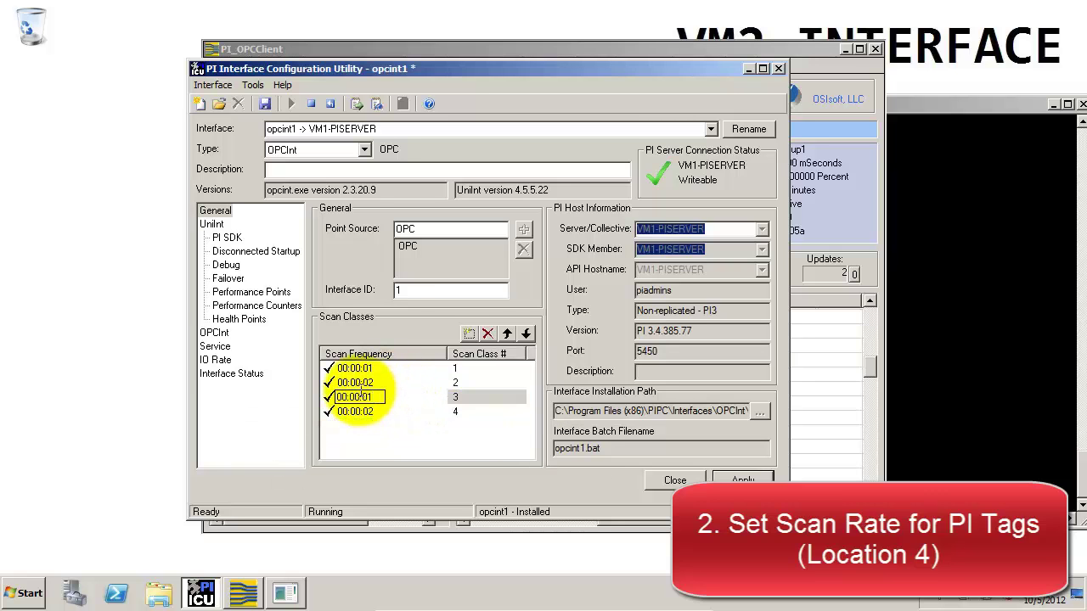
key(BackSpace)
text(3)
click(481, 437)
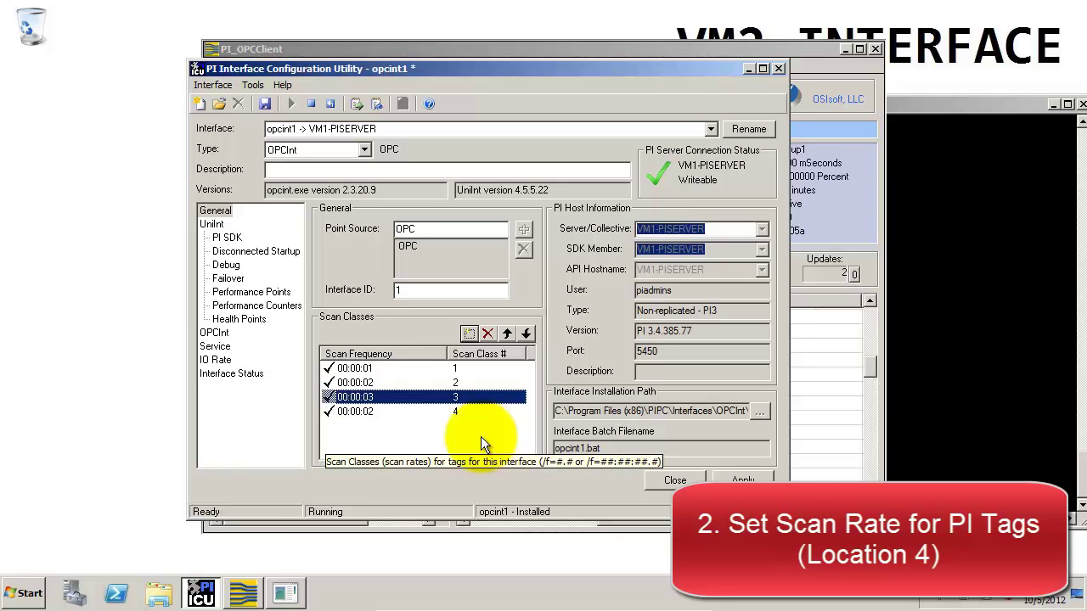
click(454, 383)
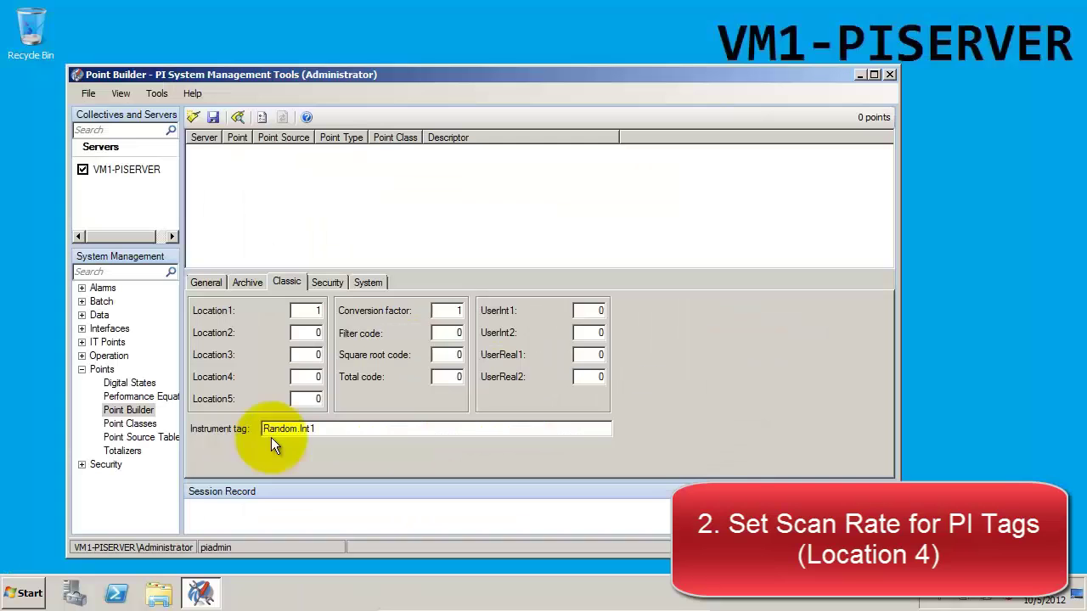
double_click(309, 377)
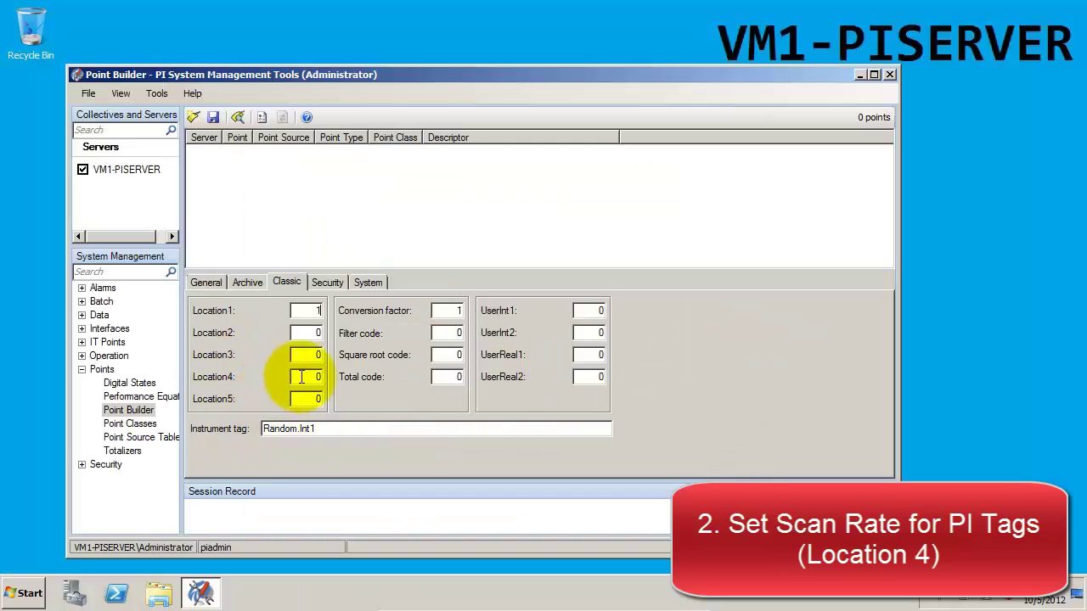
Set Location4 to 2 and save the new point Random.Int1.
text(2)
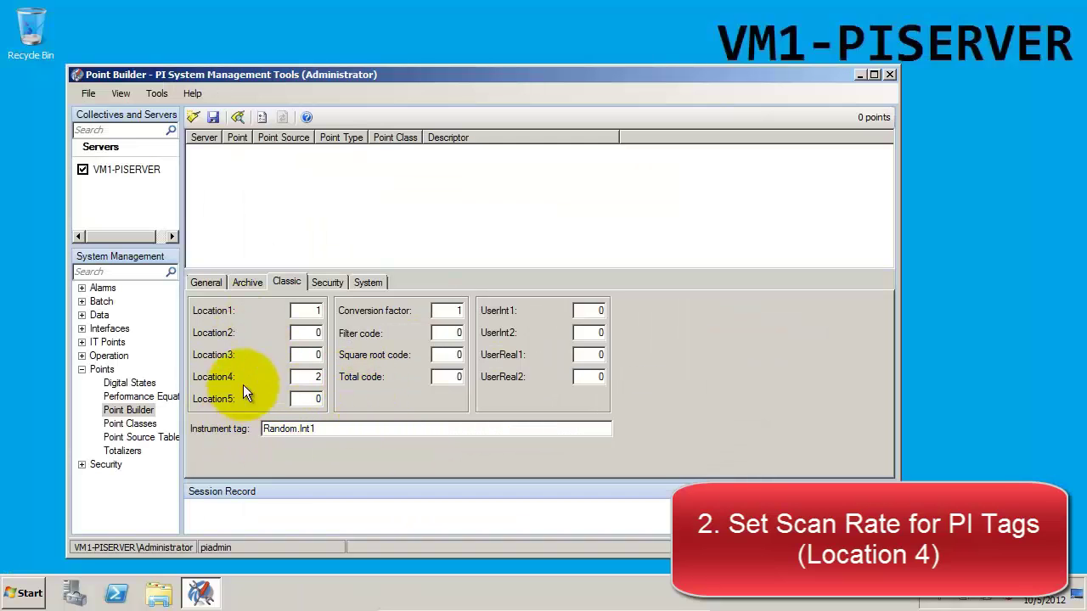
click(214, 118)
click(211, 284)
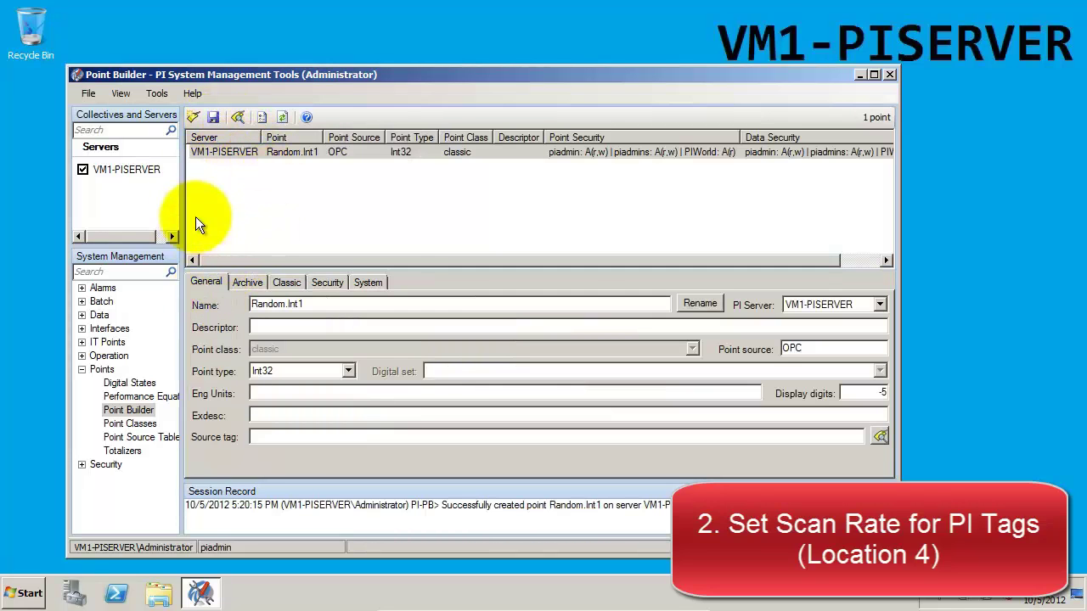
Select Random.Int1 in the point list, then clear the form for a new point.
click(300, 152)
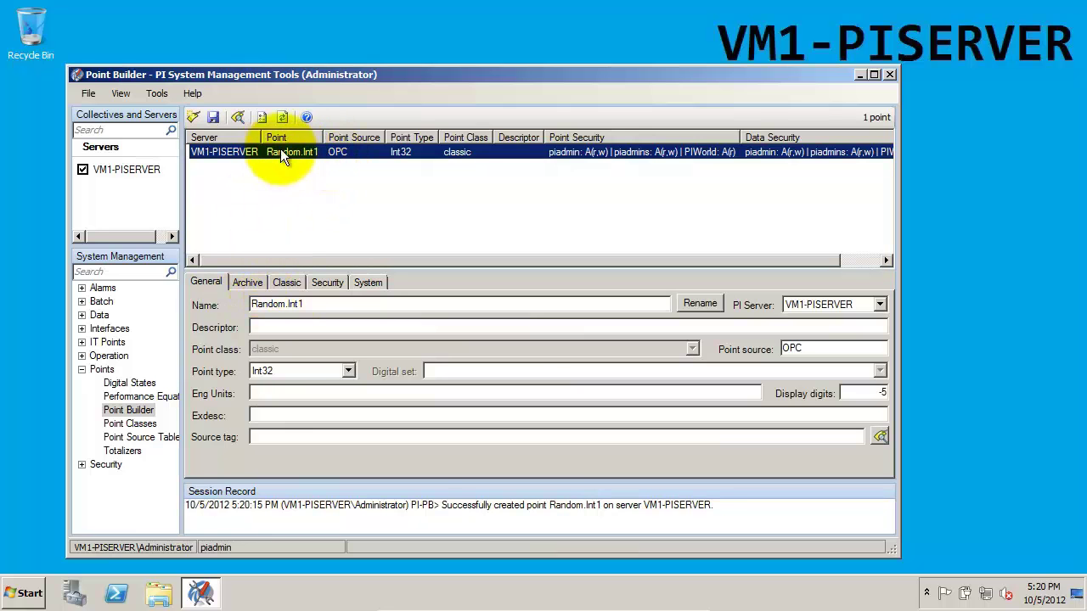
double_click(311, 305)
click(316, 208)
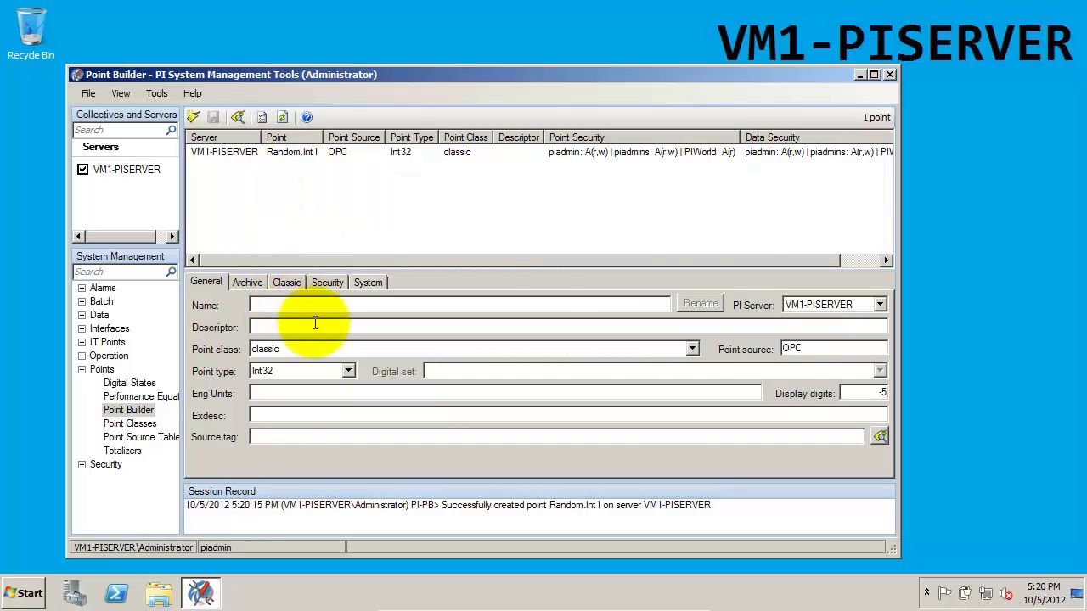
click(286, 283)
Create point Random.Int4 with instrument tag Random.Int4 and save it.
click(204, 282)
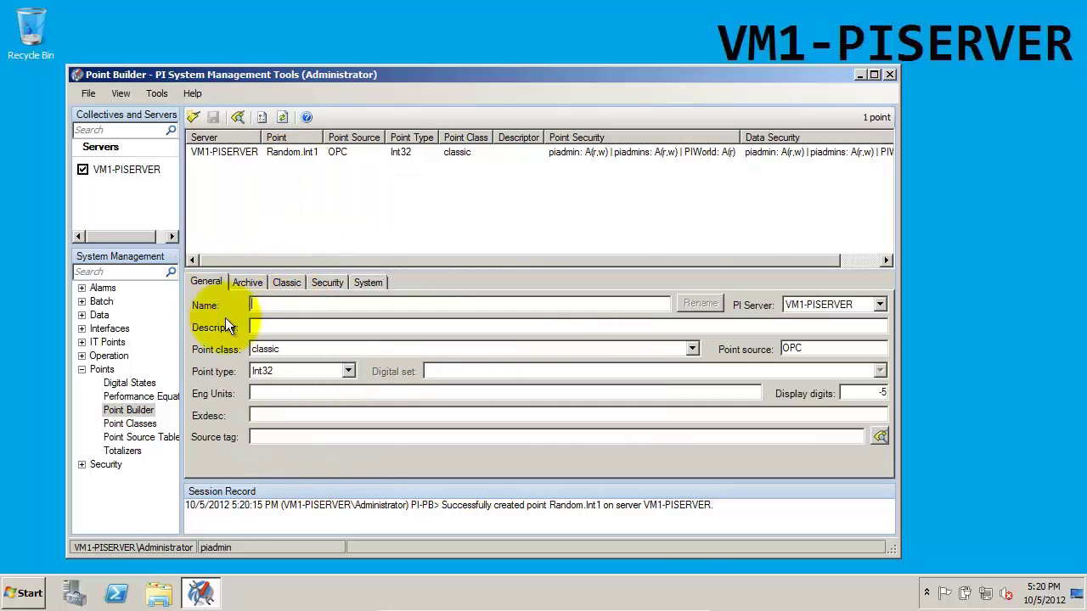
text(Random.)
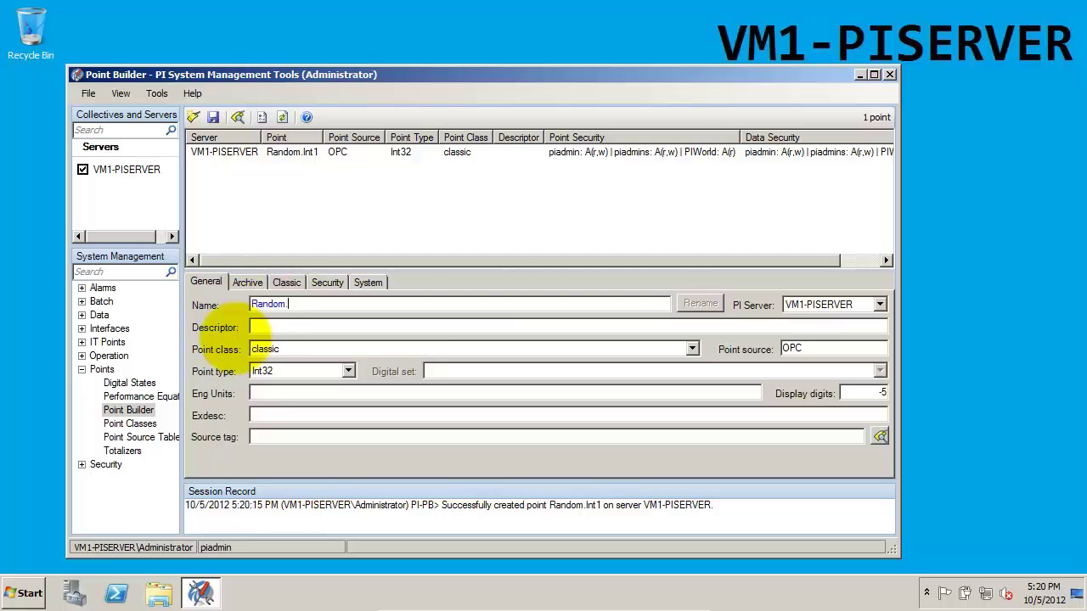
text(Int1)
click(281, 283)
key(BackSpace)
text(4)
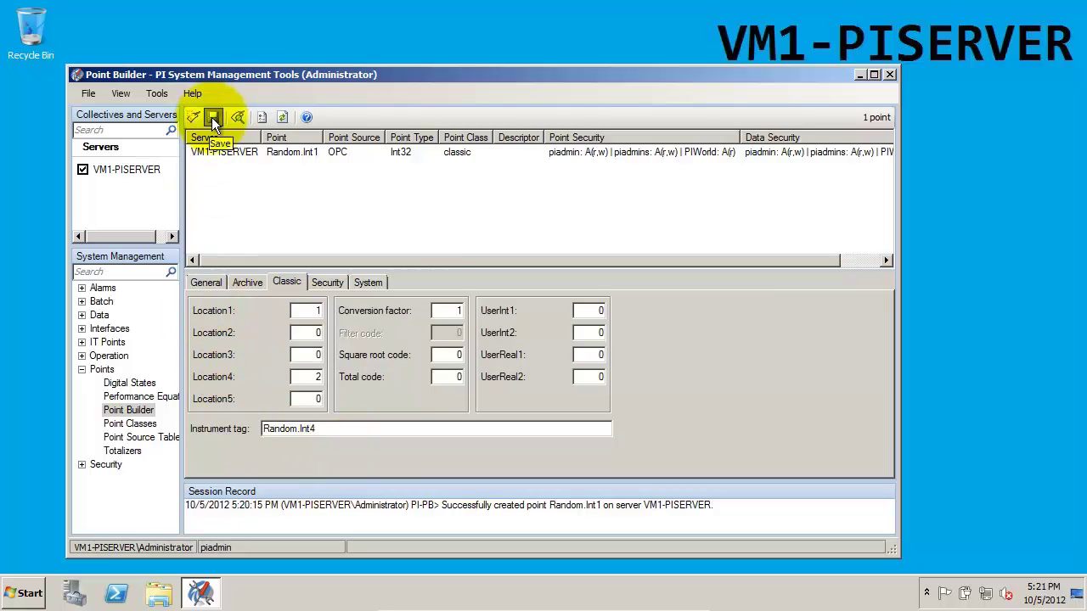
click(212, 117)
Review the General and Classic forms and save another new point, Random.Int2.
right_click(255, 166)
click(213, 187)
click(205, 282)
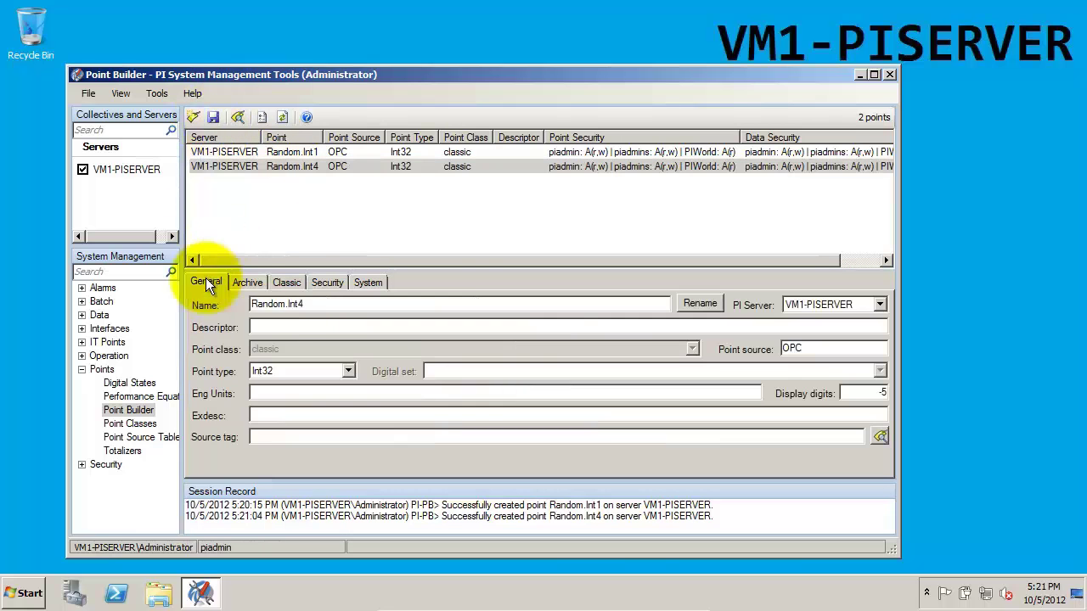
click(287, 282)
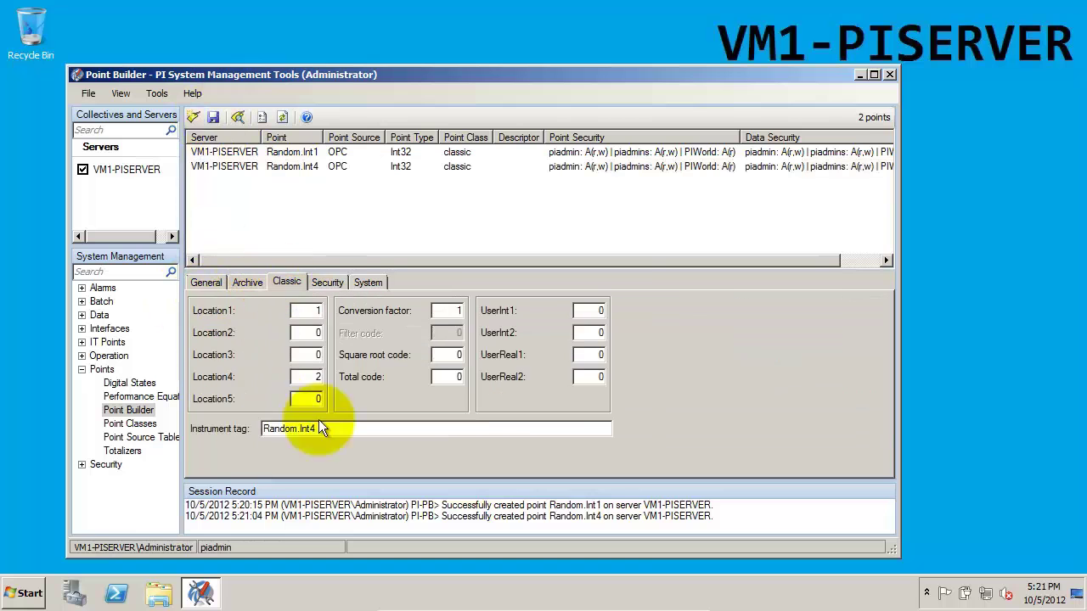
click(211, 118)
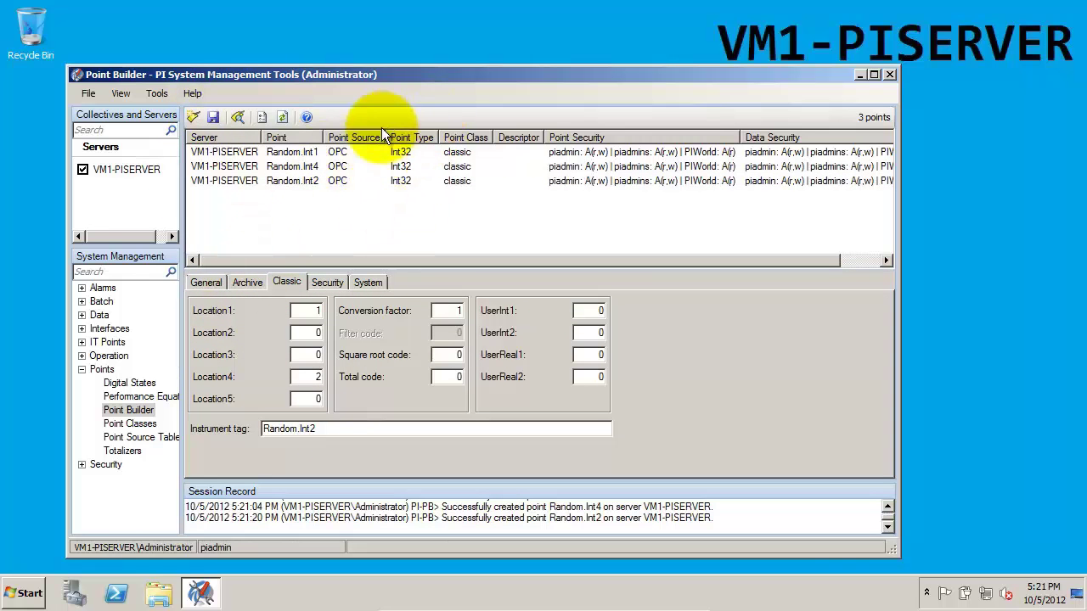
click(81, 315)
Add all tags with point source opc to Current Values through Tag Search.
click(136, 344)
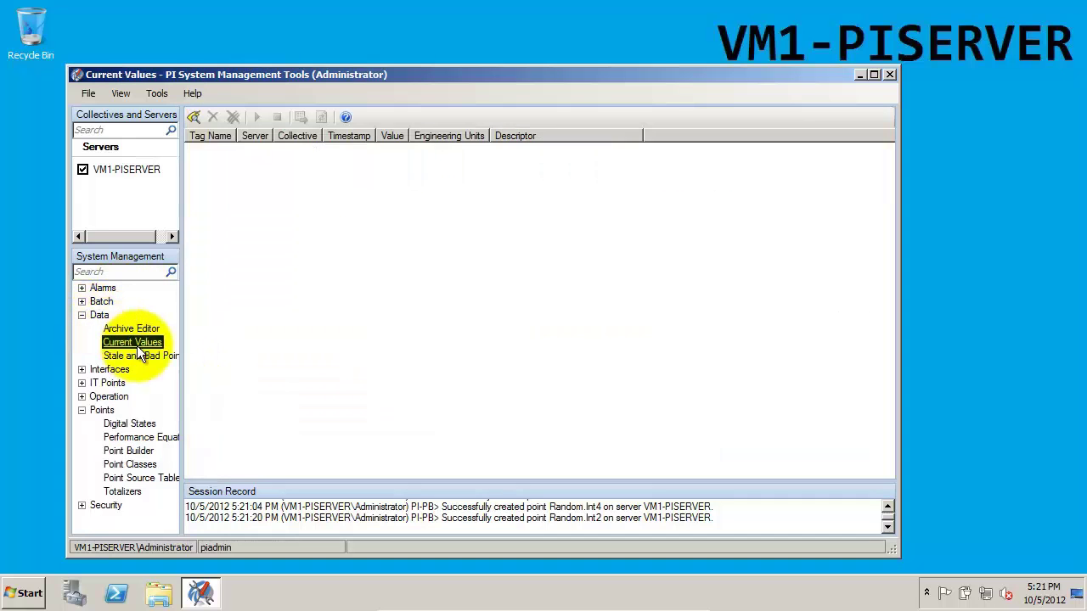
click(194, 116)
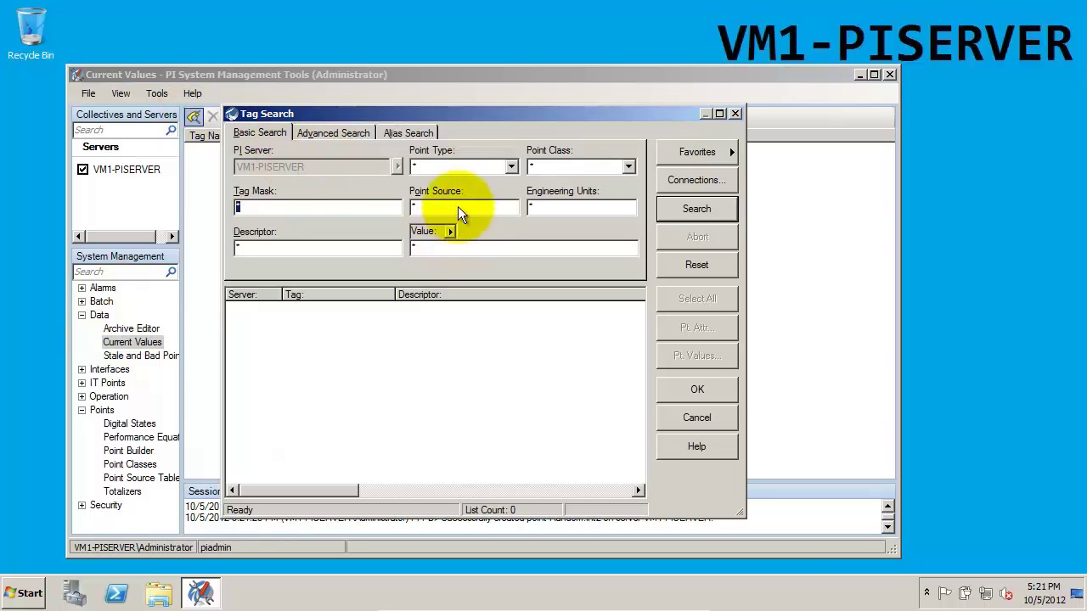
click(463, 208)
text(opc)
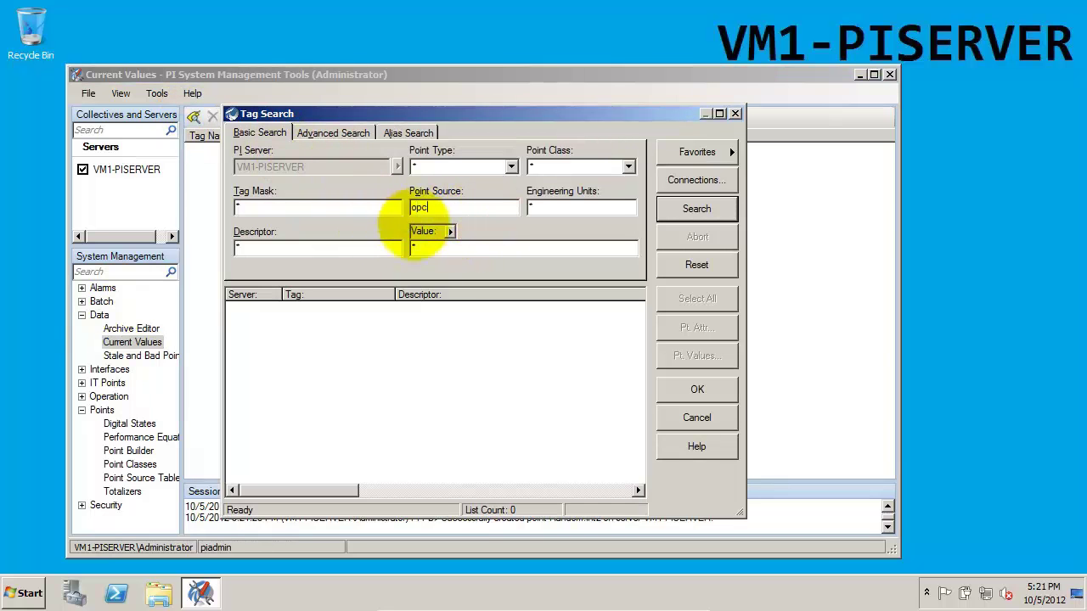
click(711, 213)
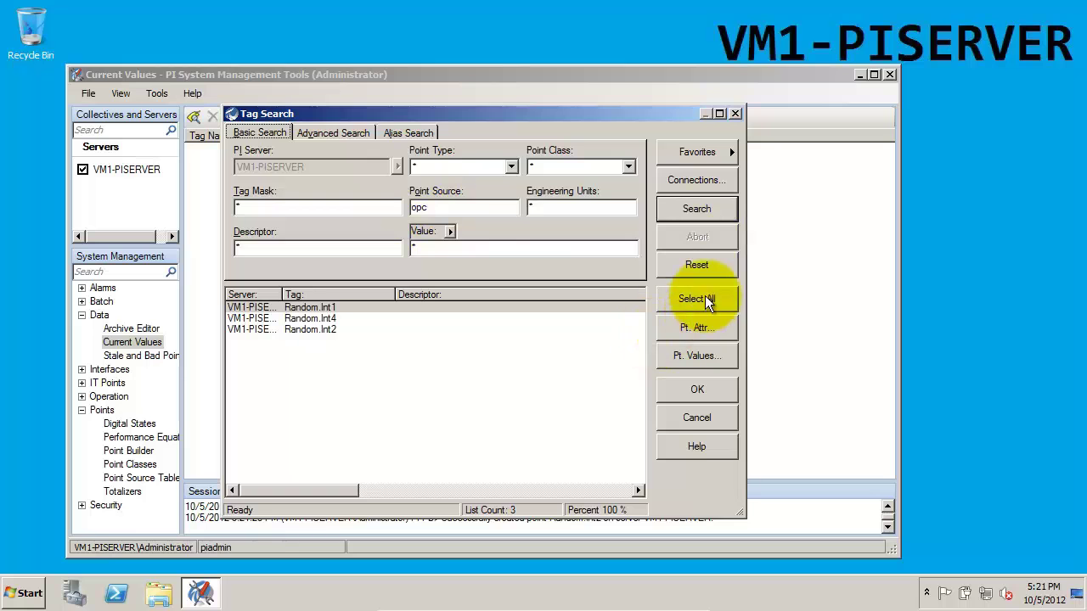
click(696, 298)
click(697, 390)
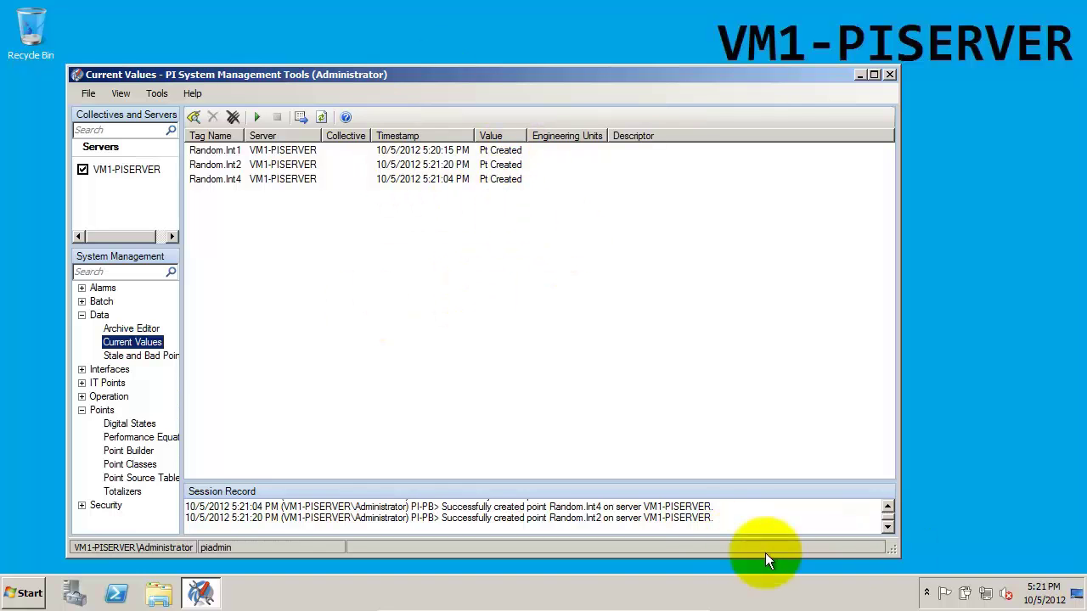
Minimize the PI server VM and switch to VM2-INTERFACE.
mouse_move(526, 605)
click(659, 602)
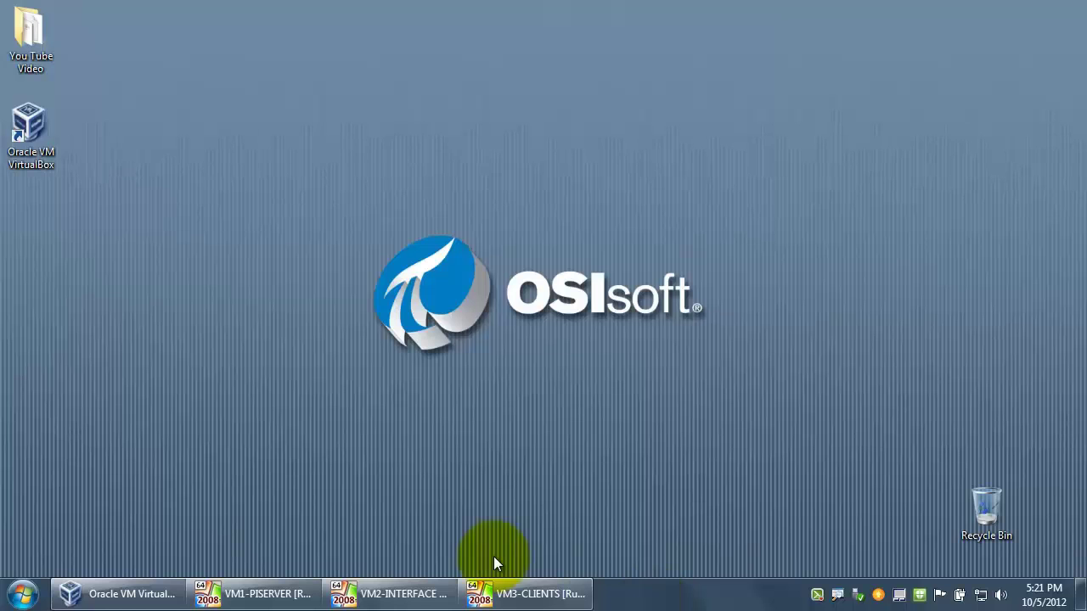
click(365, 592)
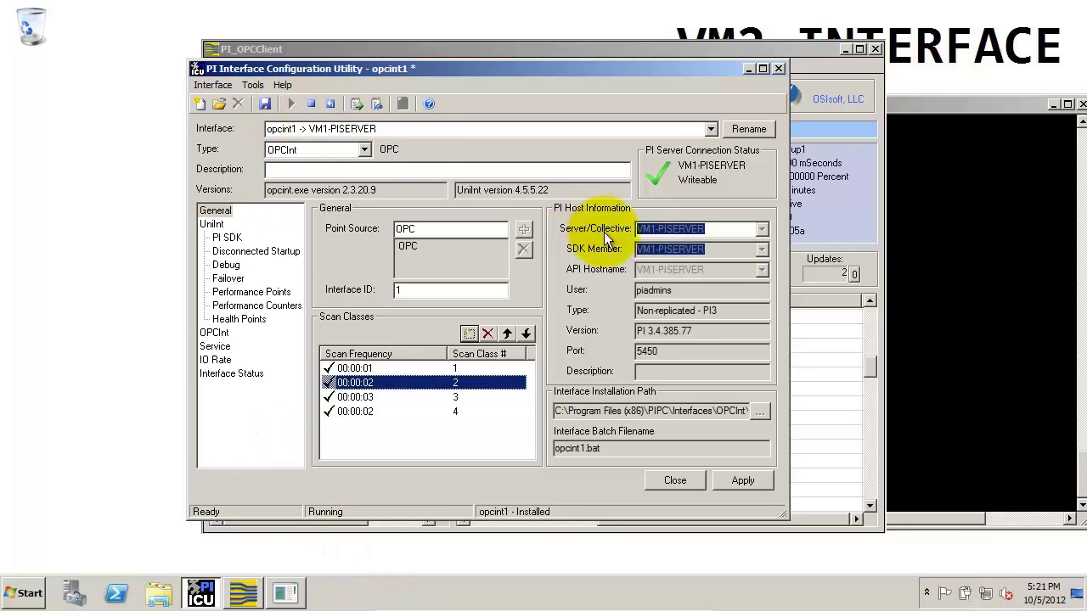
Scroll the pigetmsg log up to confirm the Random points were added and collecting, then leave VM2.
click(902, 104)
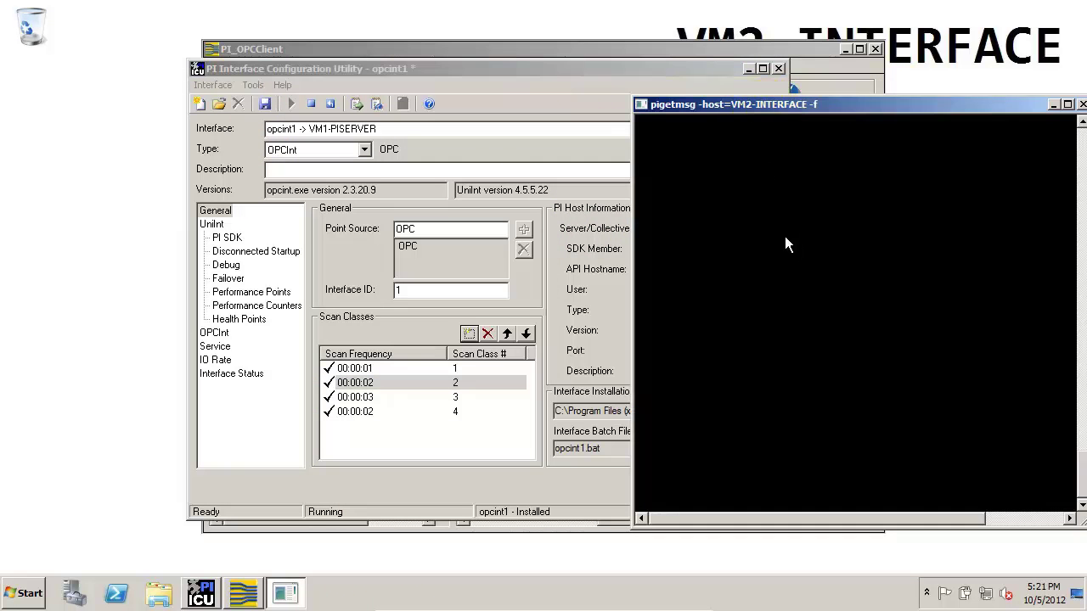
scroll(985, 312, up, 8)
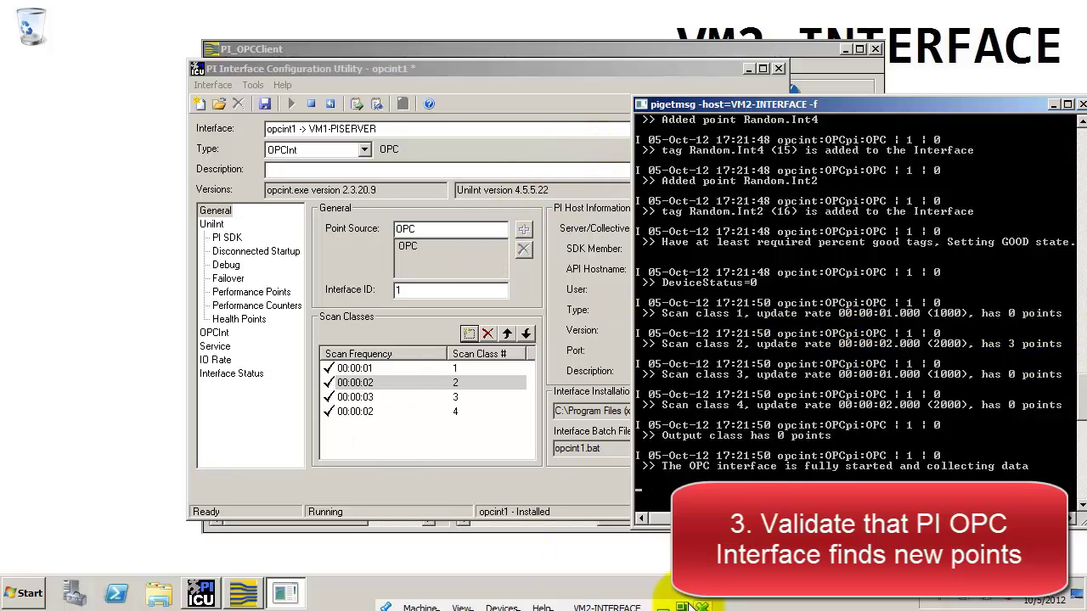
click(662, 602)
Refresh Current Values and start auto-updating Random.Int1, Int2 and Int4, then bring PI_OPCClient forward.
click(285, 590)
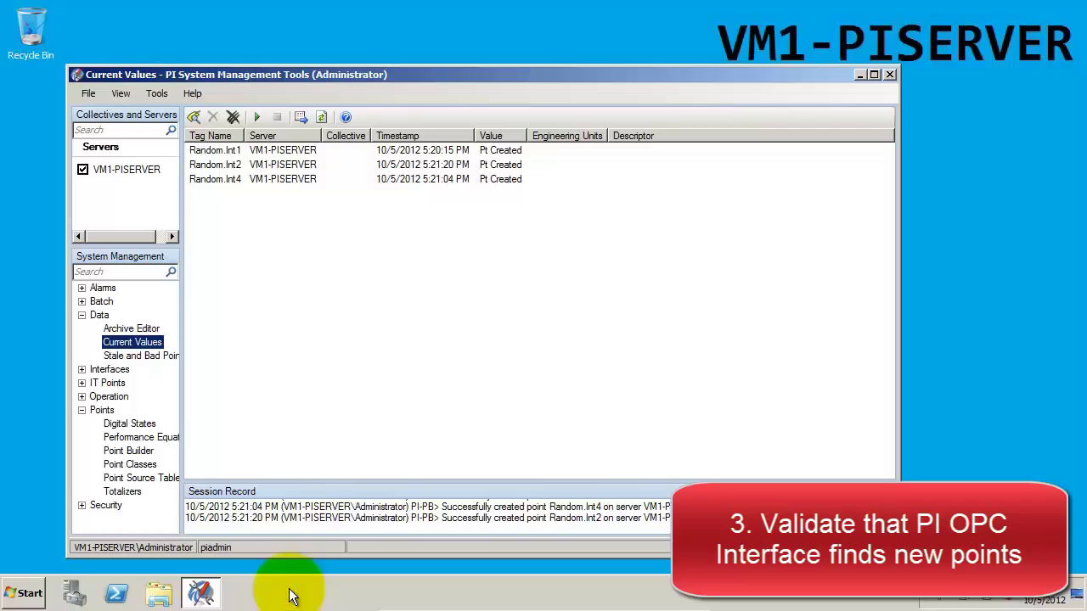
click(323, 120)
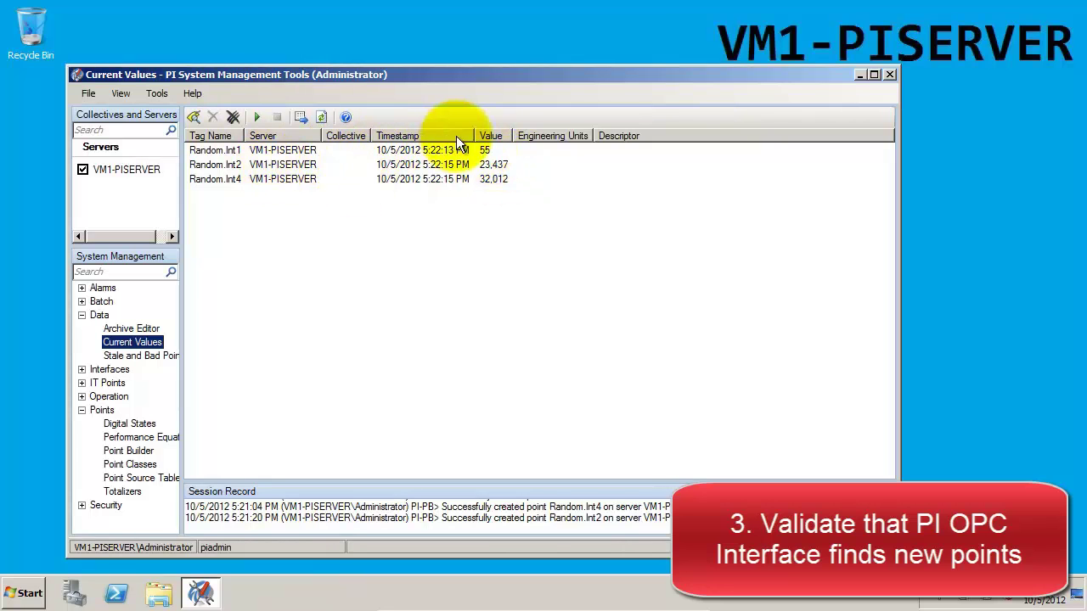
click(257, 113)
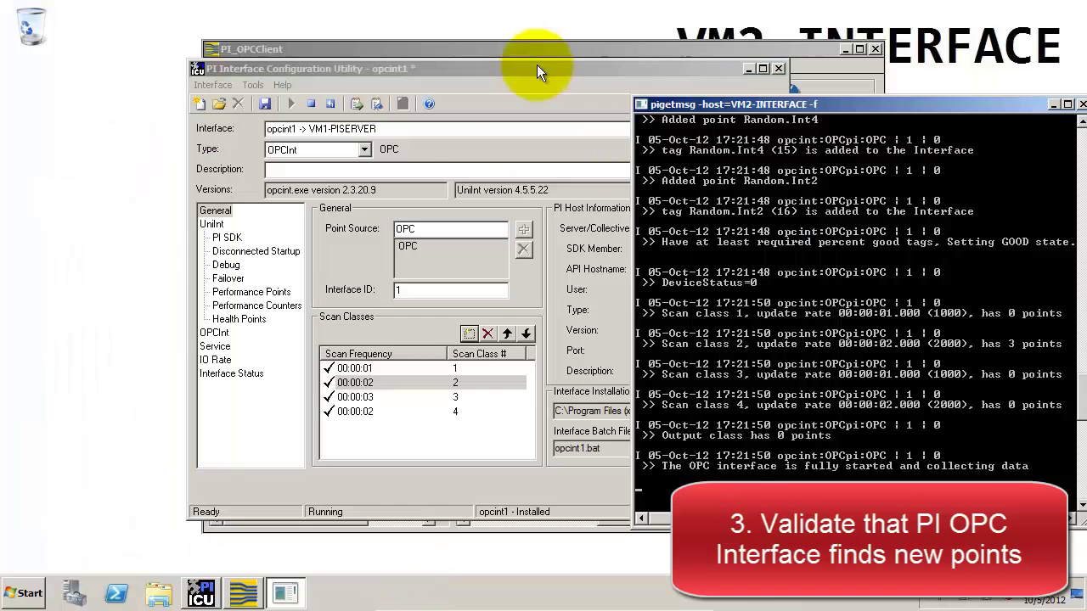
drag(537, 65, 405, 64)
click(724, 48)
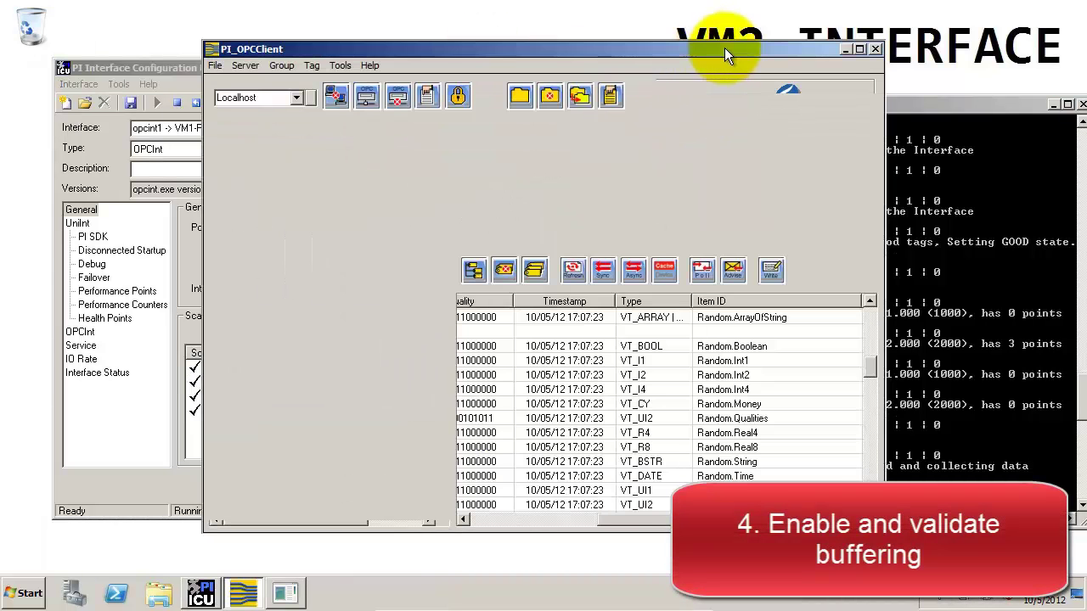
Close the PI_OPCClient window and stop the opcint1 service from the PI ICU toolbar.
click(874, 49)
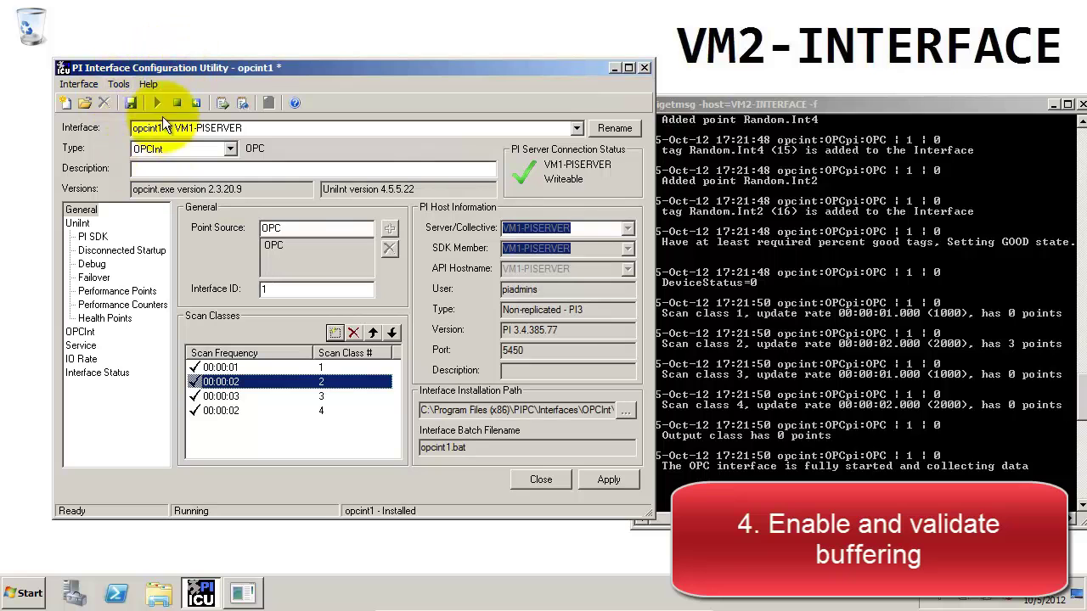
click(118, 85)
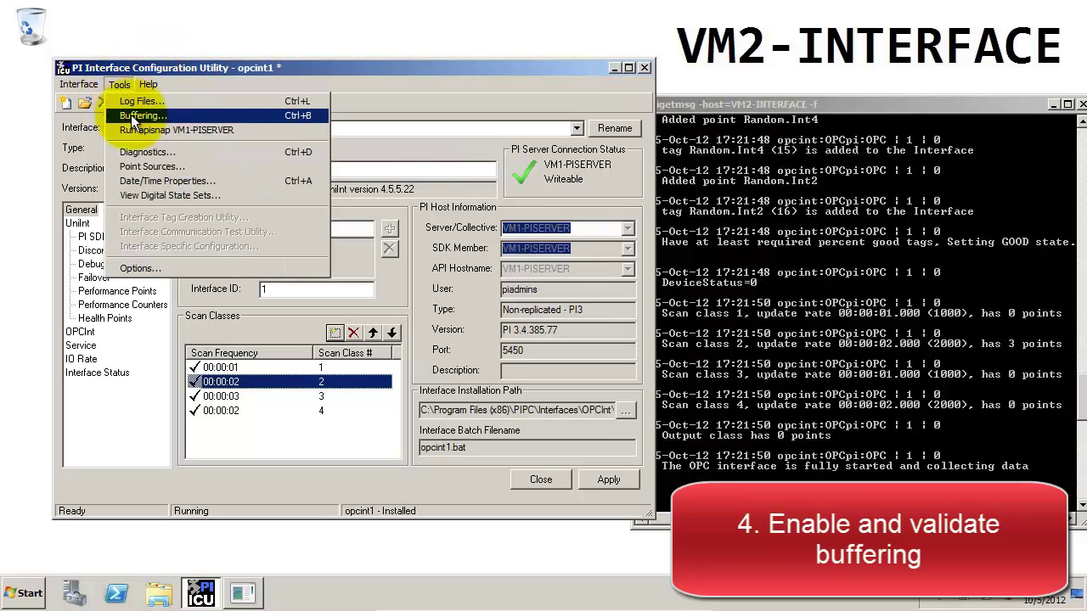
click(186, 90)
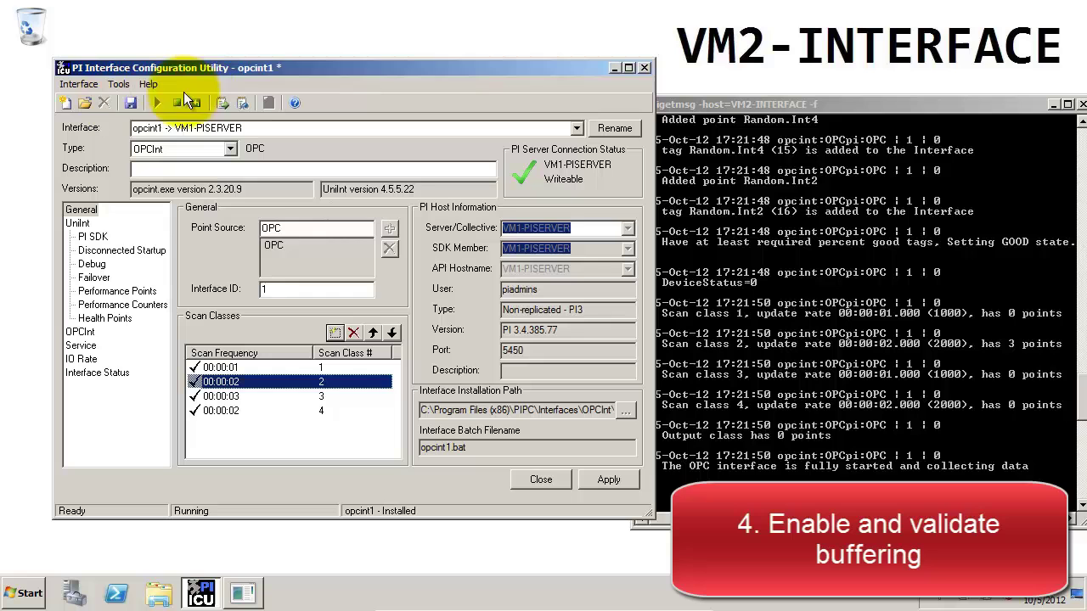
click(176, 101)
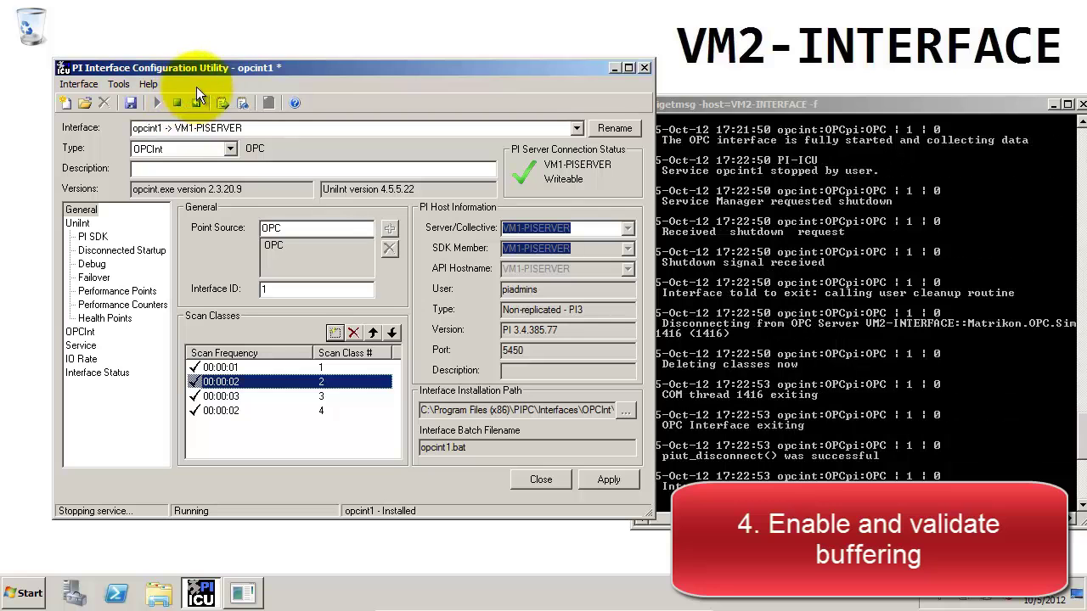
Enable PI Buffer Subsystem buffering to VM1-PISERVER, identified by name, and apply the settings.
click(119, 84)
click(143, 115)
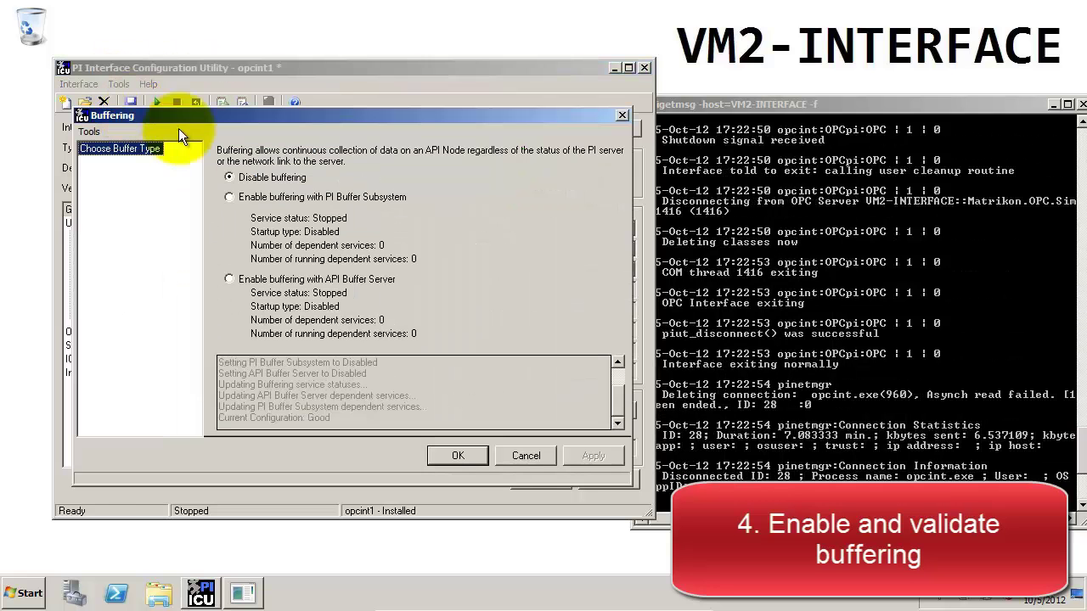
click(262, 197)
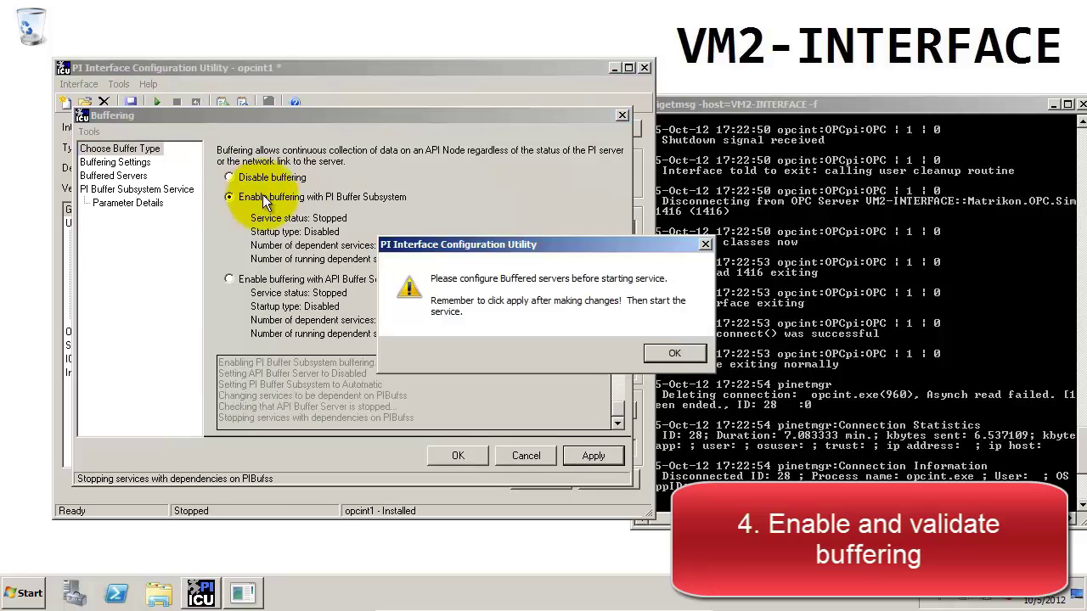
click(670, 358)
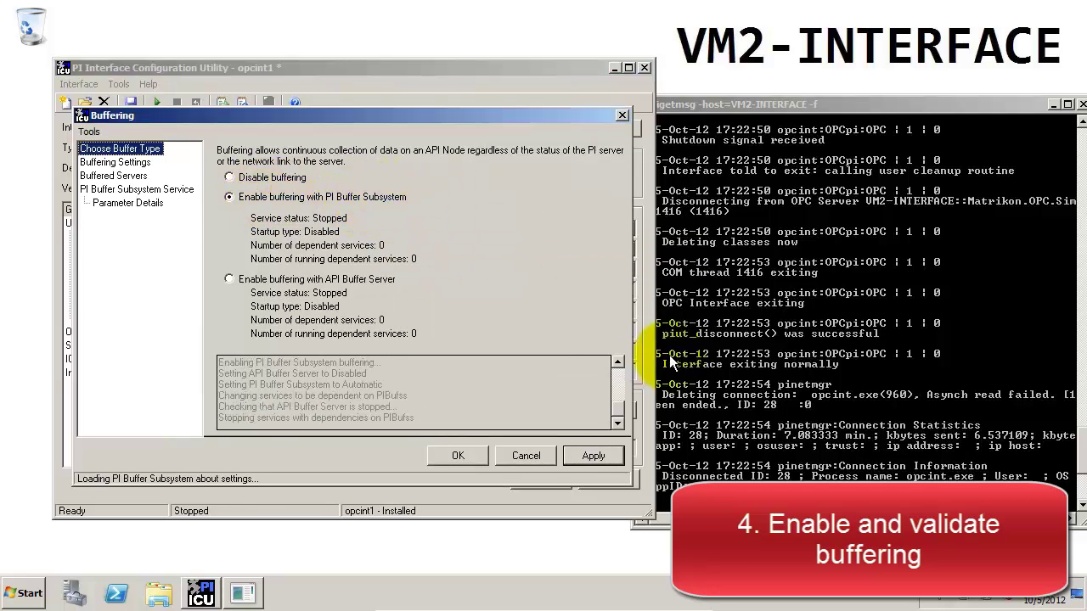
click(140, 175)
click(501, 153)
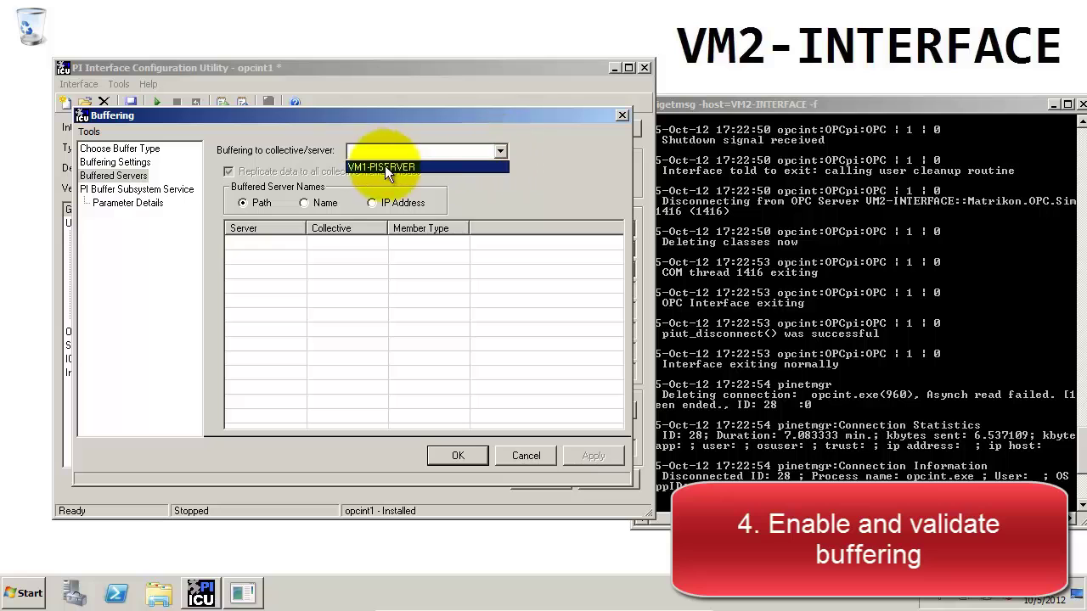
click(413, 166)
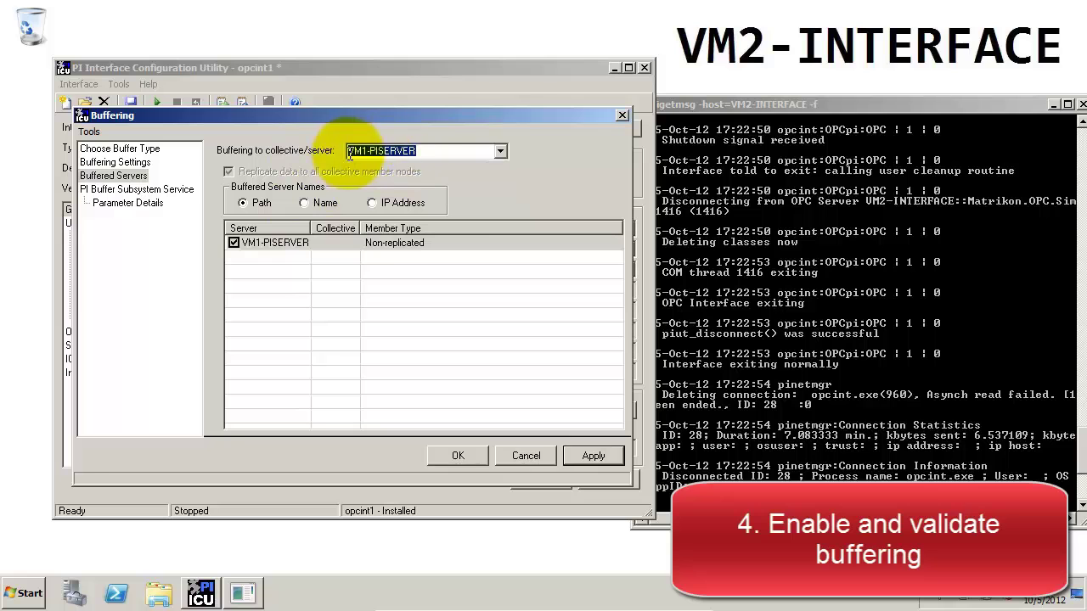
click(307, 203)
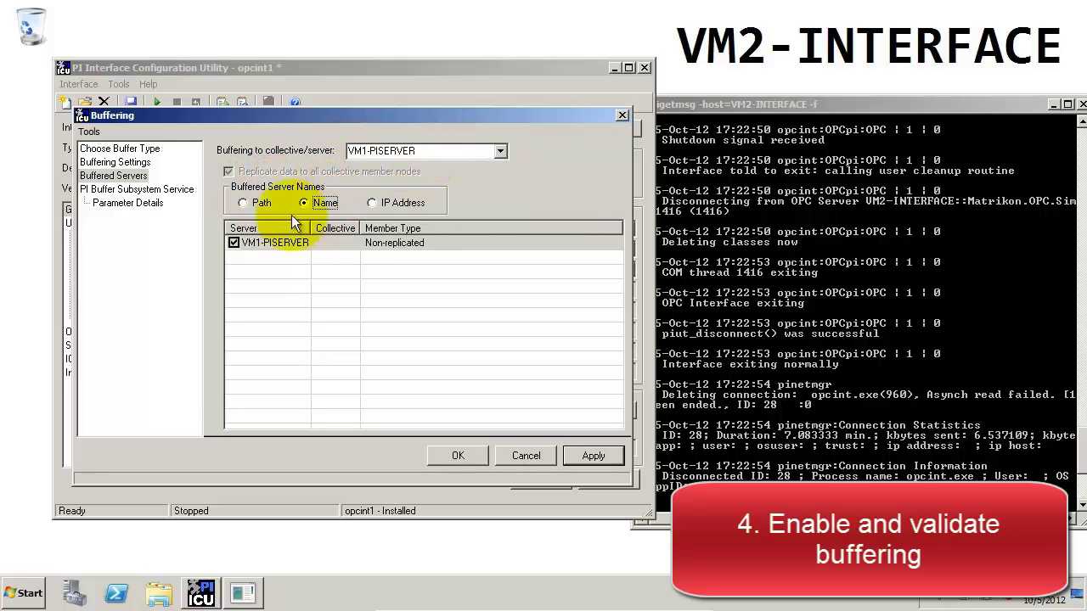
click(592, 456)
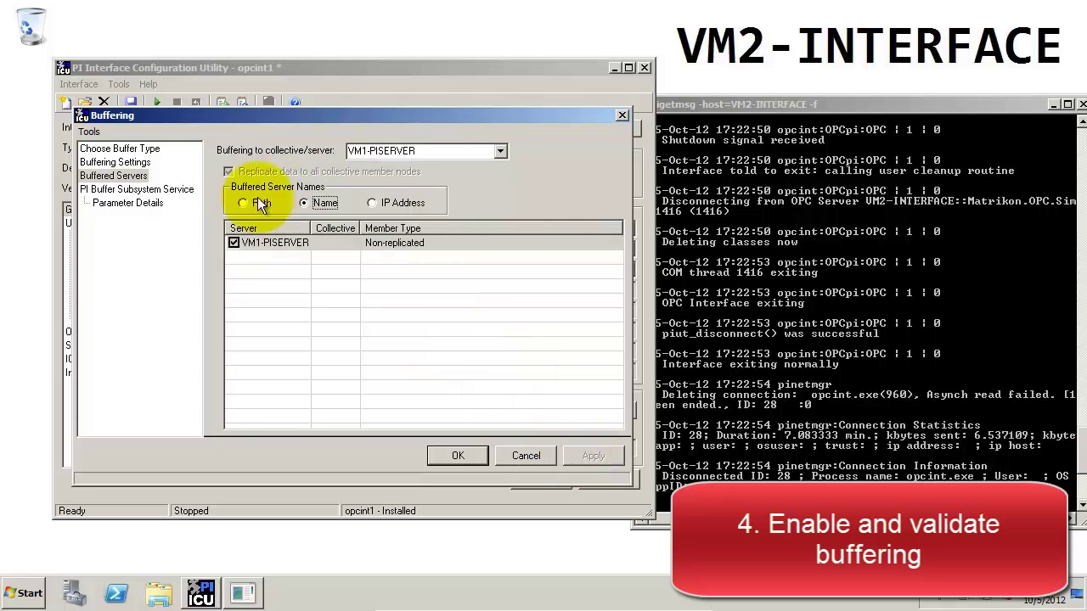
Start the PI Buffer Subsystem service and close the Buffering dialog with OK.
click(144, 190)
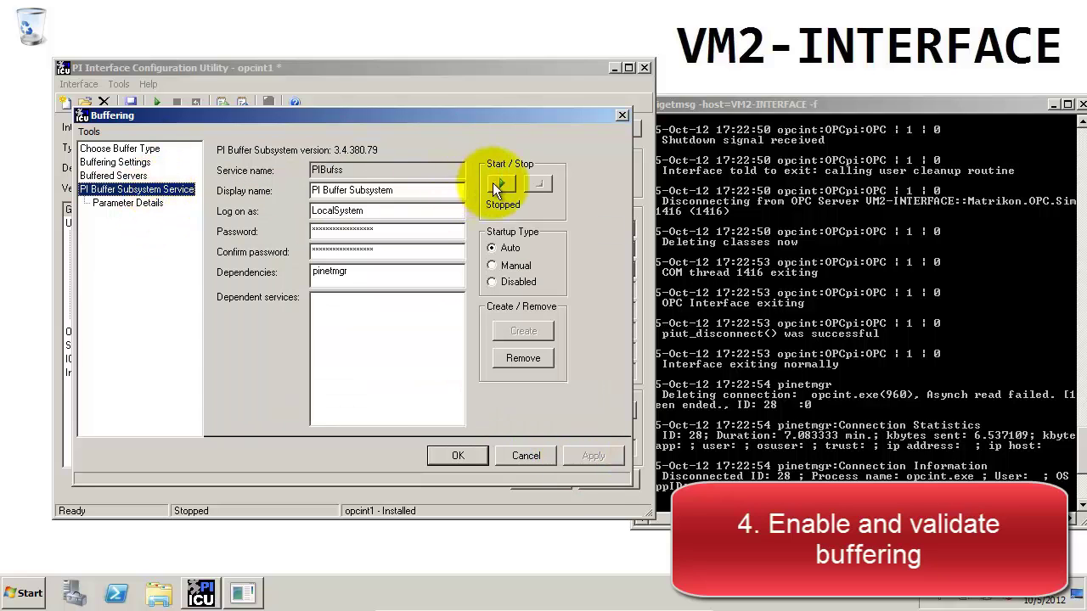
click(504, 184)
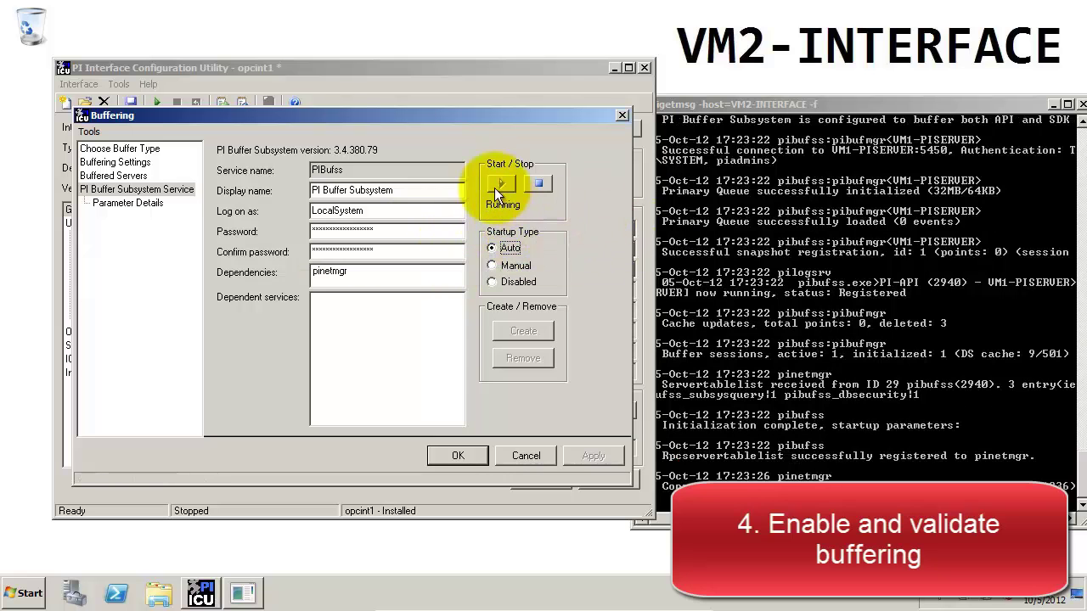
click(461, 455)
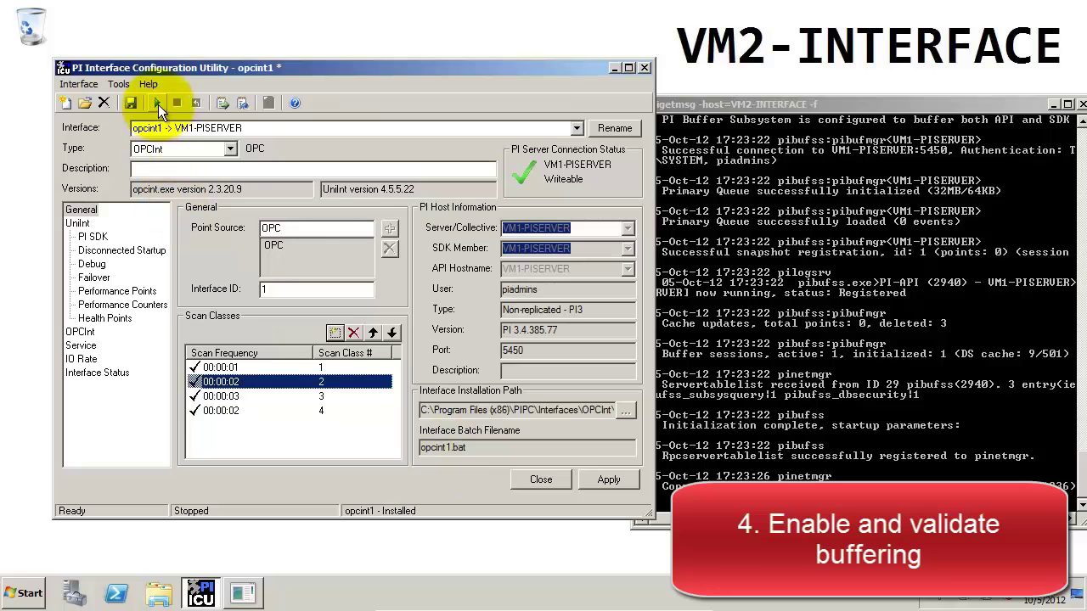
Add PIBufss as a dependency of the opcint1 interface service.
click(82, 346)
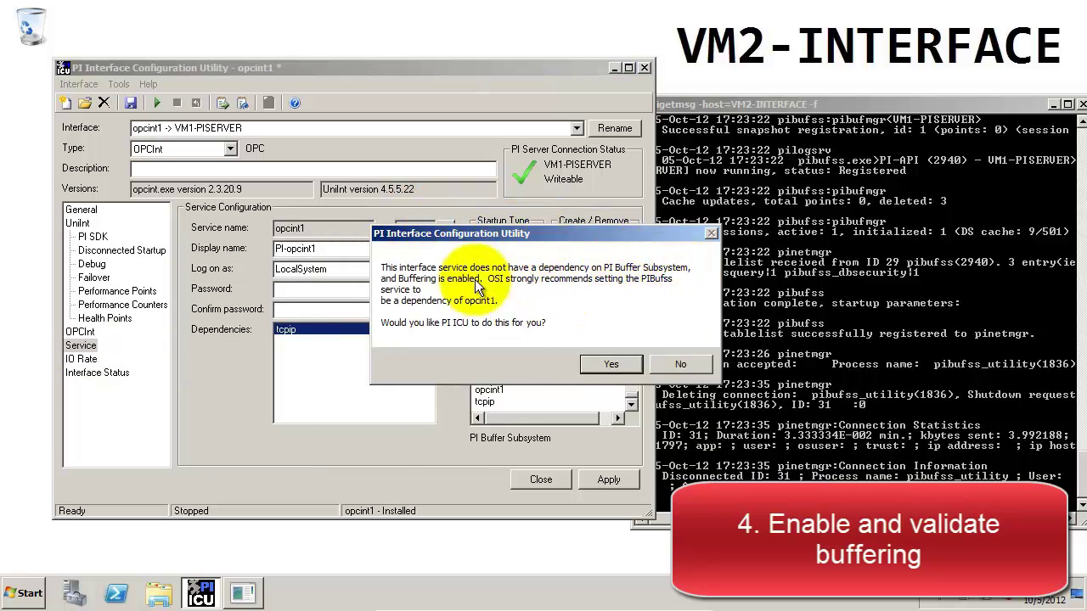
click(599, 367)
click(338, 340)
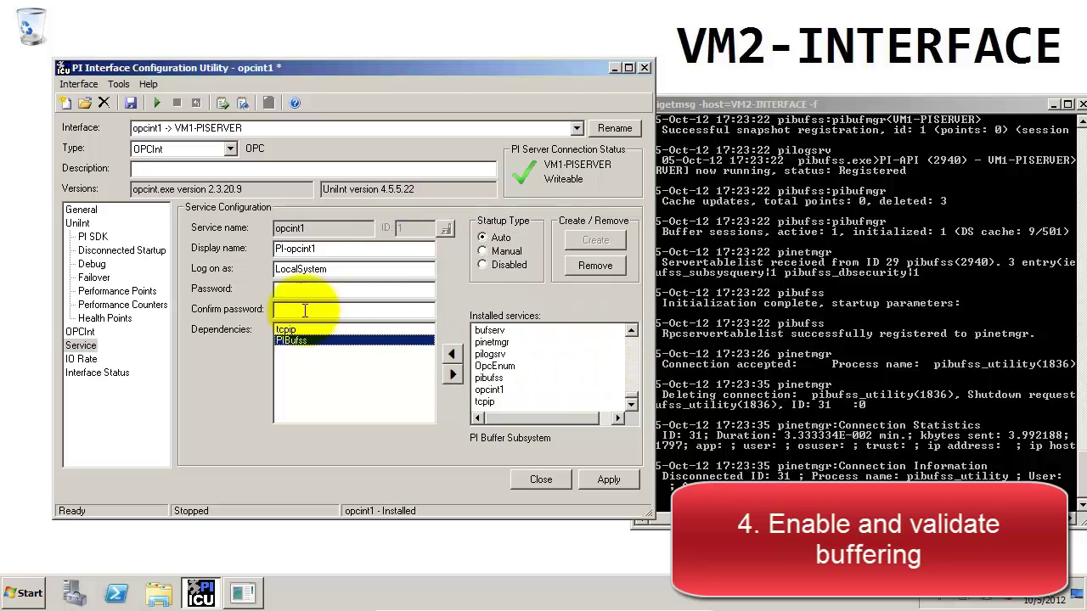
Save the pending changes and start the opcint1 interface service.
click(161, 100)
click(509, 339)
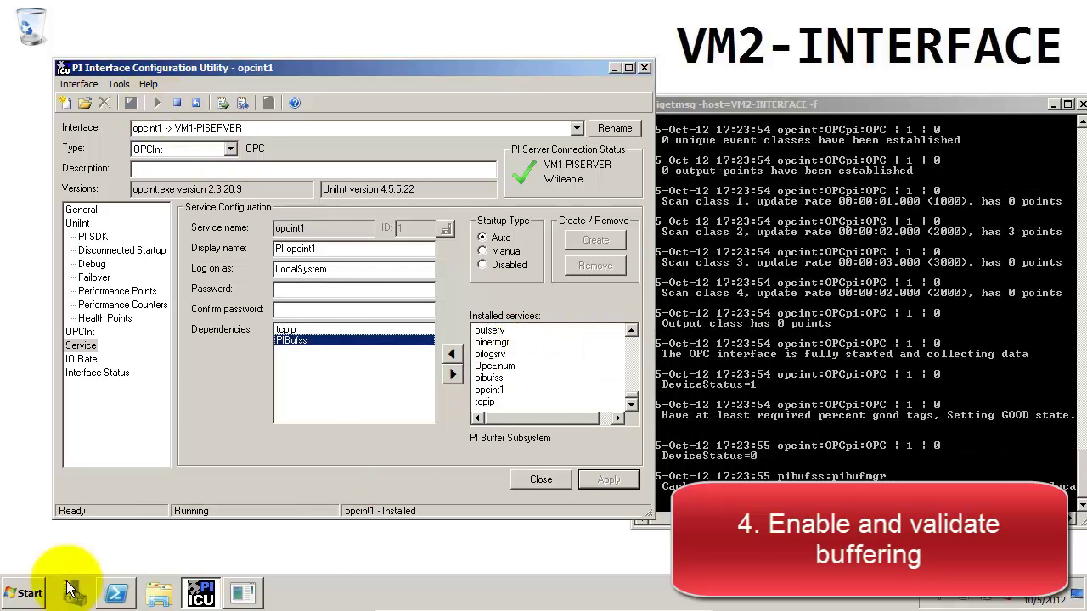
click(24, 593)
Open an administrator Command Prompt and change into the %pihome%\bin folder.
click(137, 213)
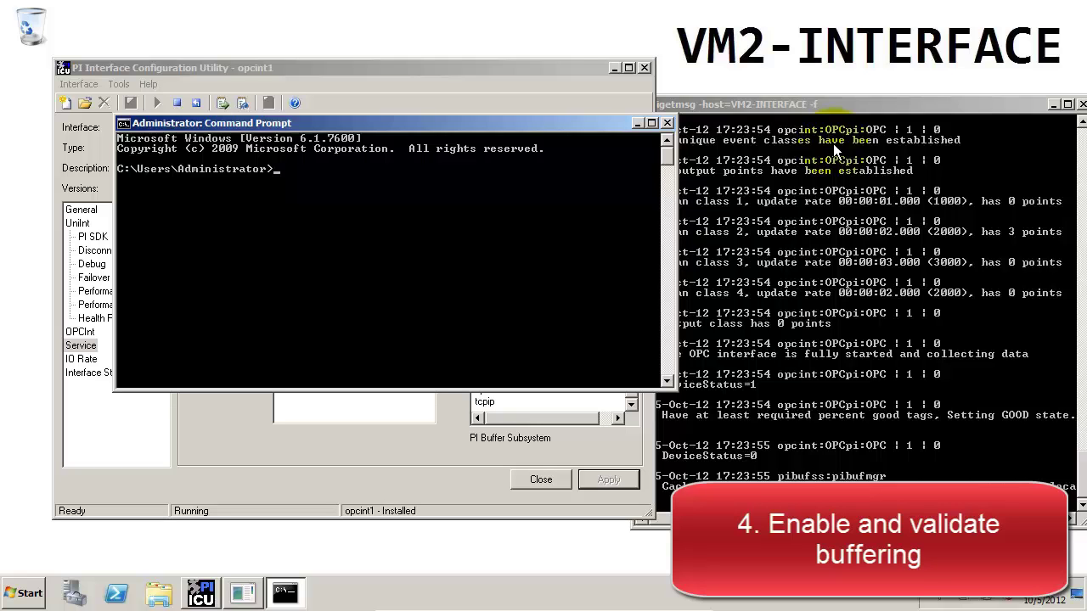
text(cd %pihome%)
key(Return)
text(cd bin)
key(Return)
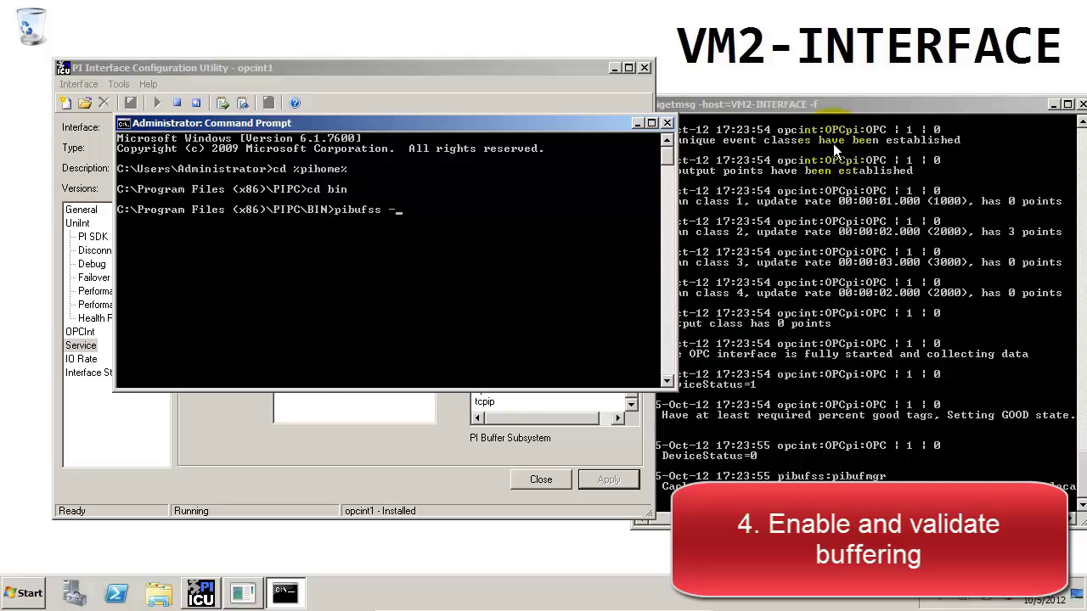
Run pibufss -? to display the pibufss usage options.
text(pibufss -?)
key(Return)
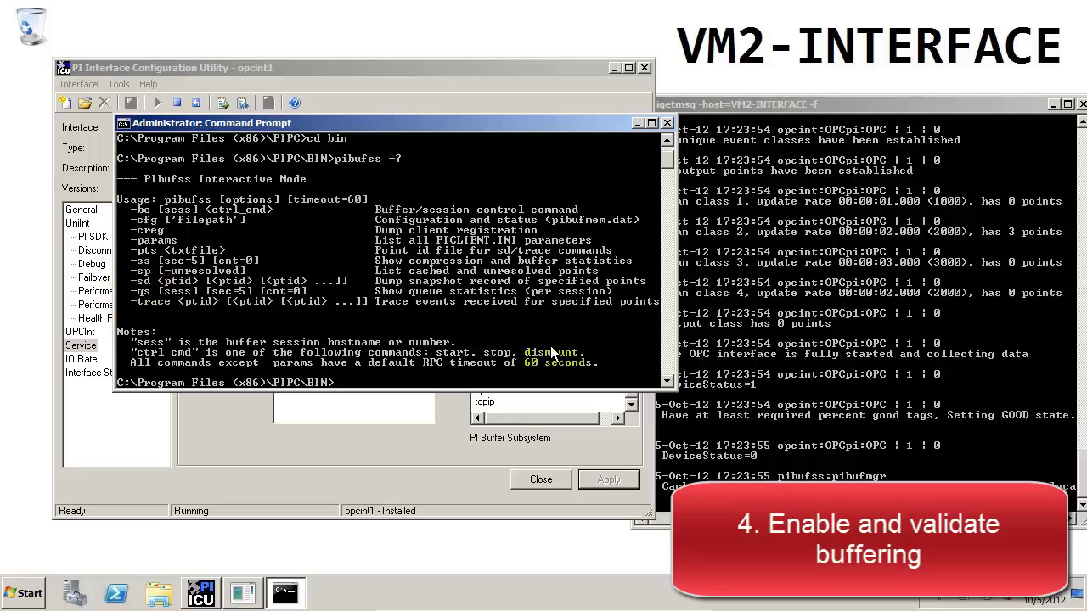
key(Up)
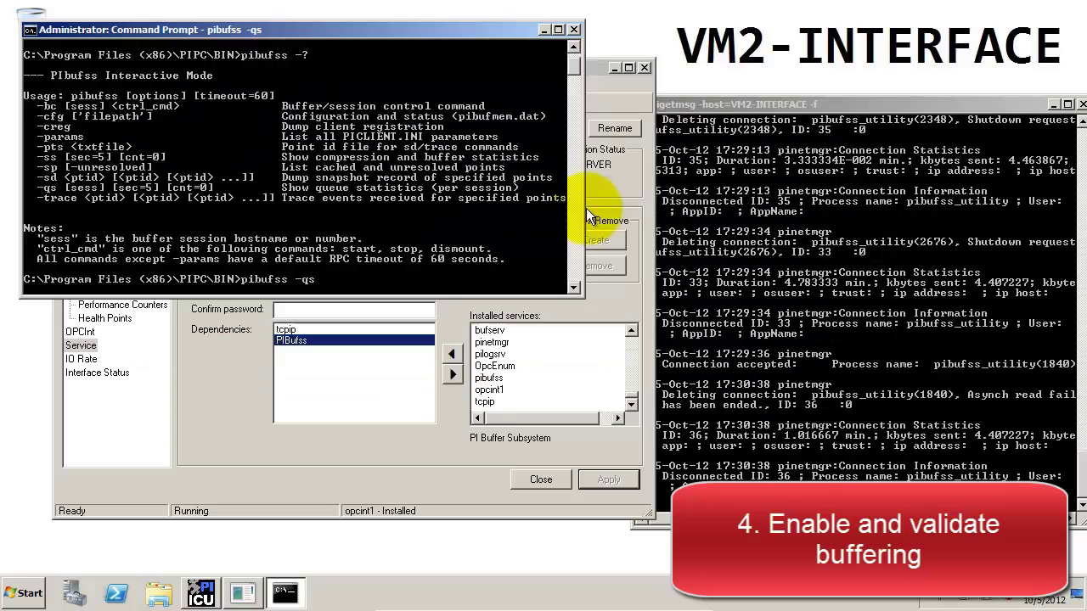
Check the pibufss -qs report: 738 events written and read, 0 current queue events.
click(586, 208)
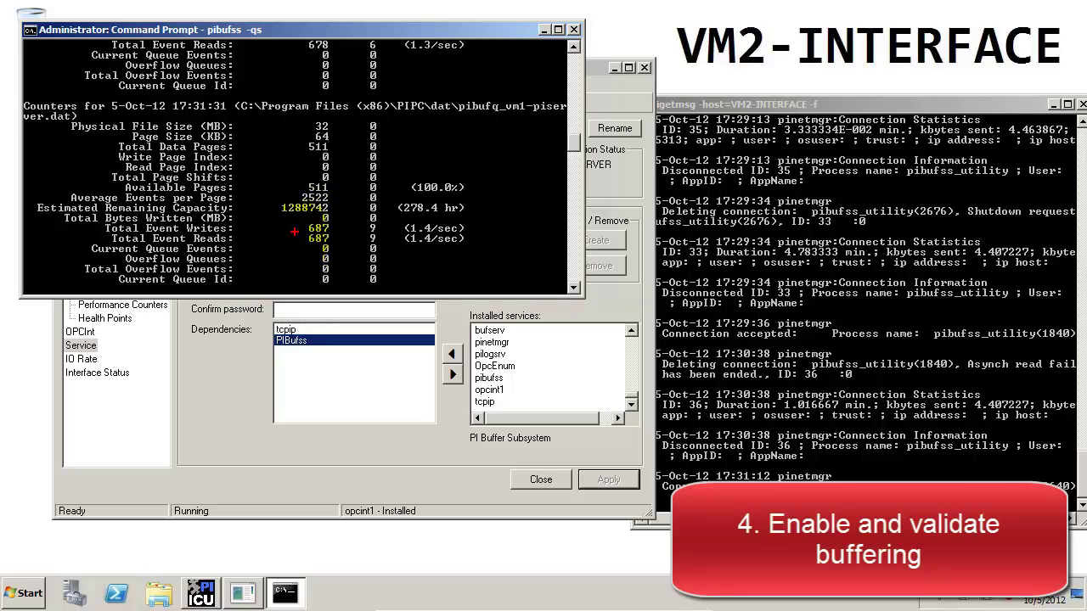
drag(305, 238, 234, 276)
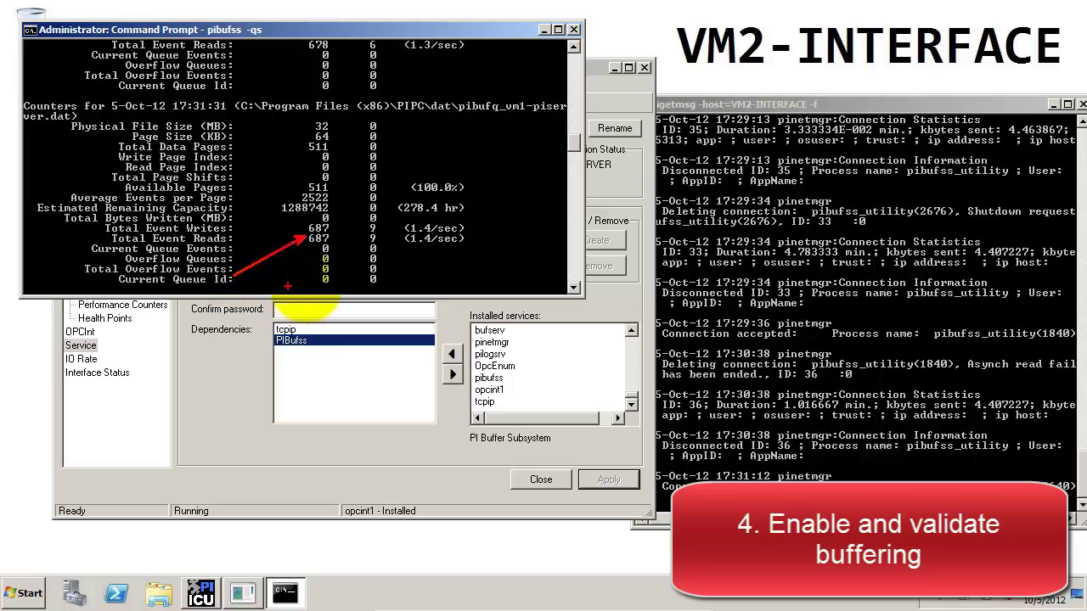
drag(373, 248, 383, 275)
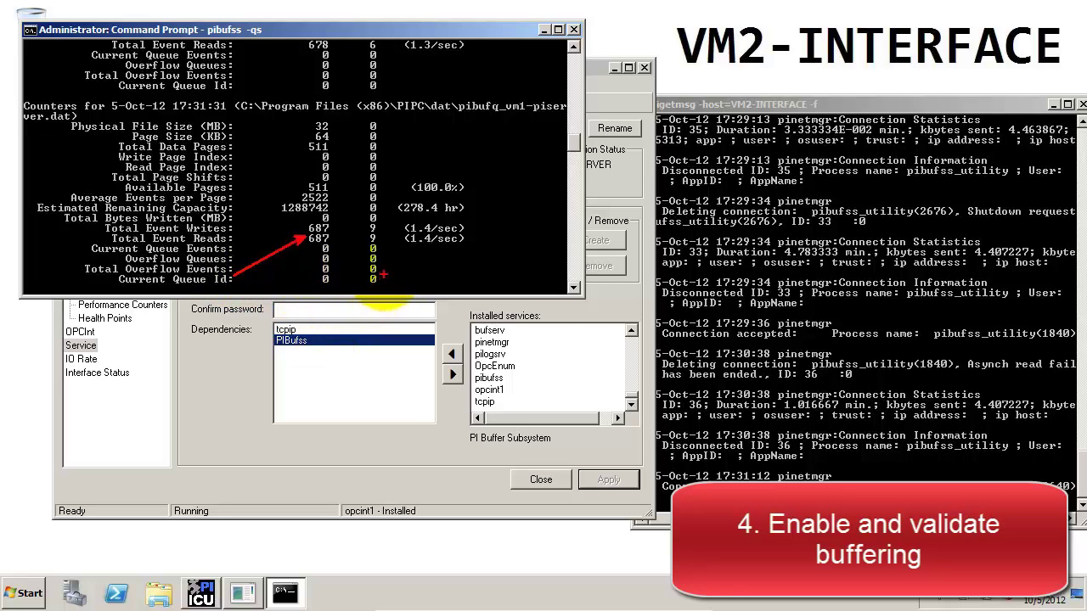
key(Escape)
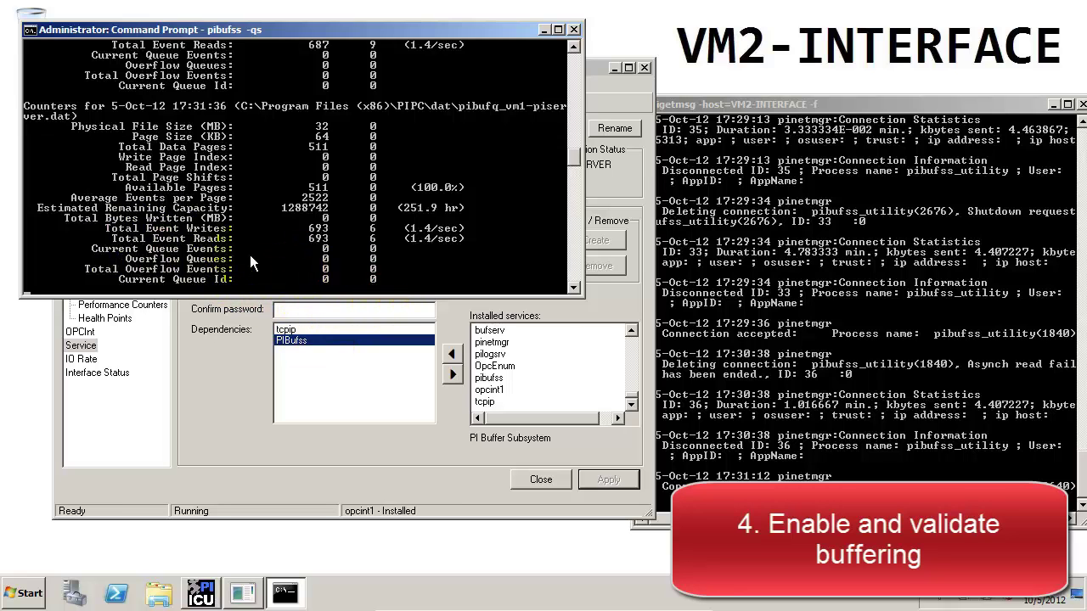
mouse_move(326, 228)
mouse_down()
mouse_move(324, 259)
mouse_move(255, 270)
mouse_up()
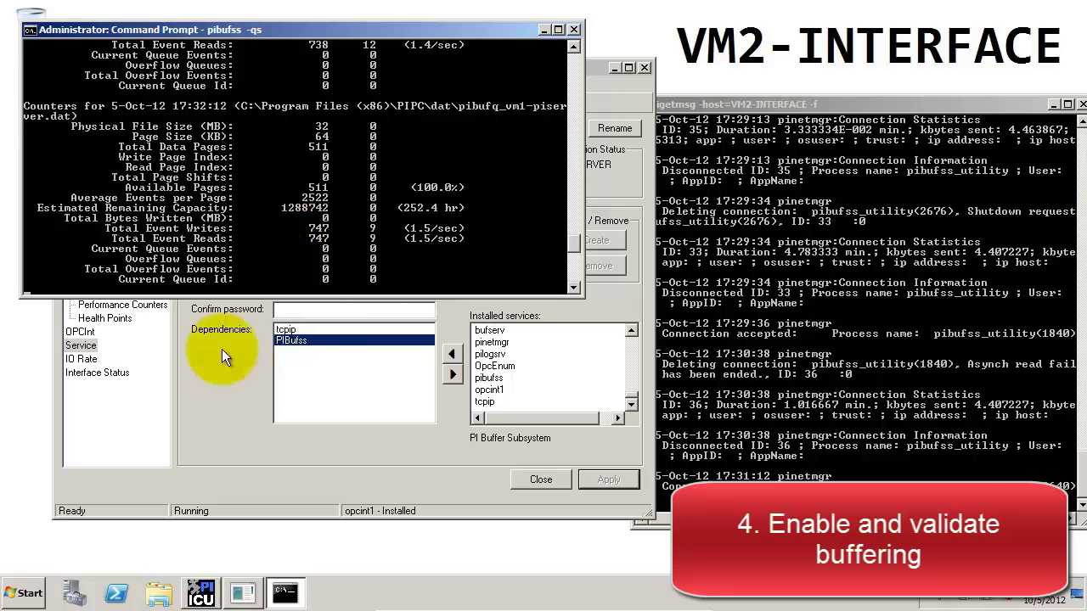
Open a second Command Prompt in %pihome%\bin and run pibufss -? there.
click(25, 593)
click(53, 143)
text(cd %pihom)
text(e%i)
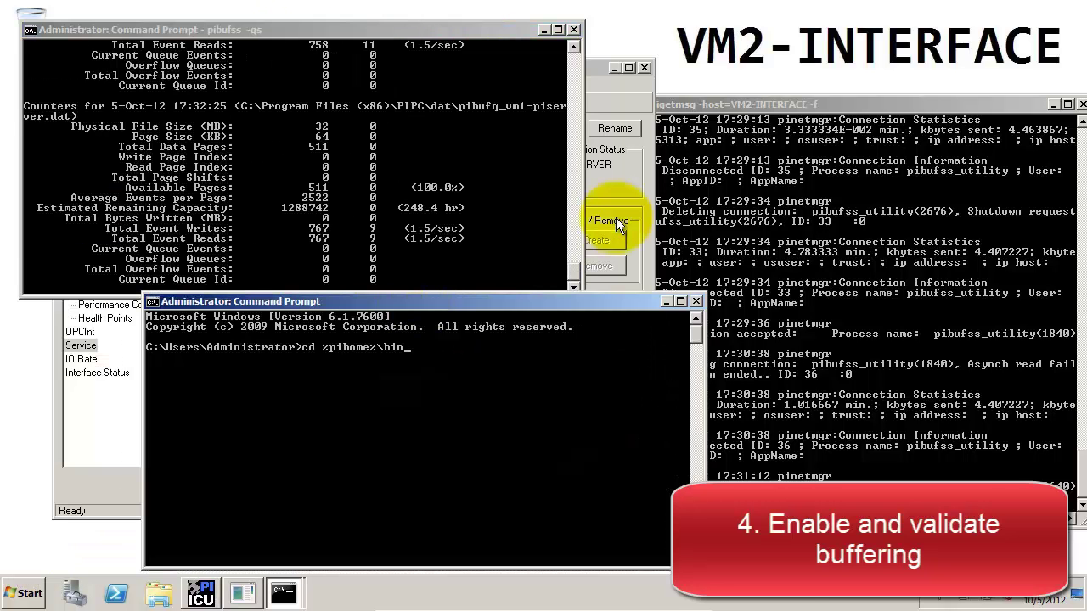
text(n)
key(Return)
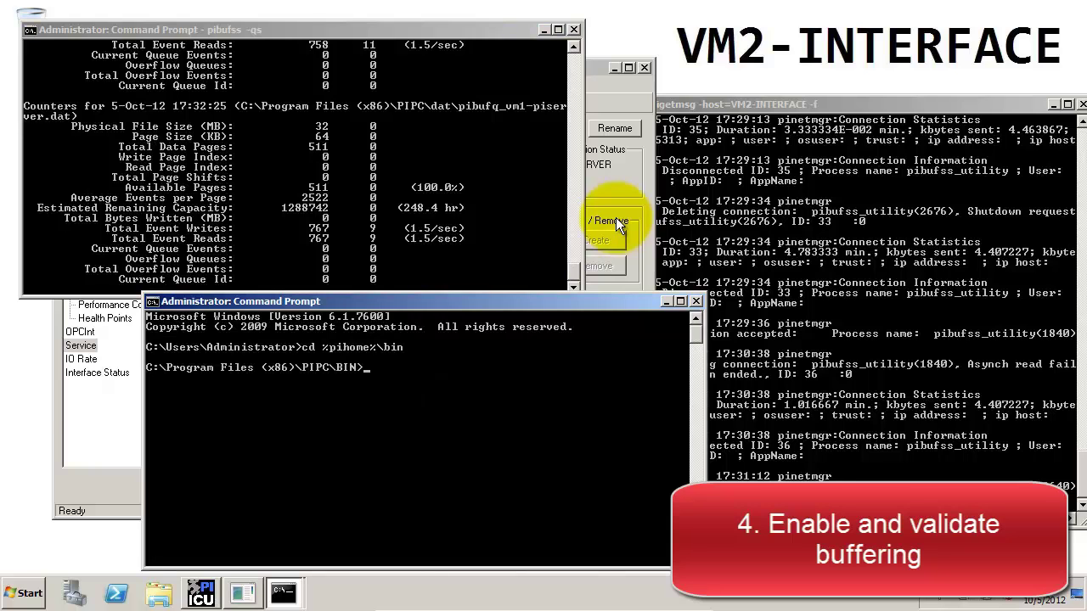
text(p)
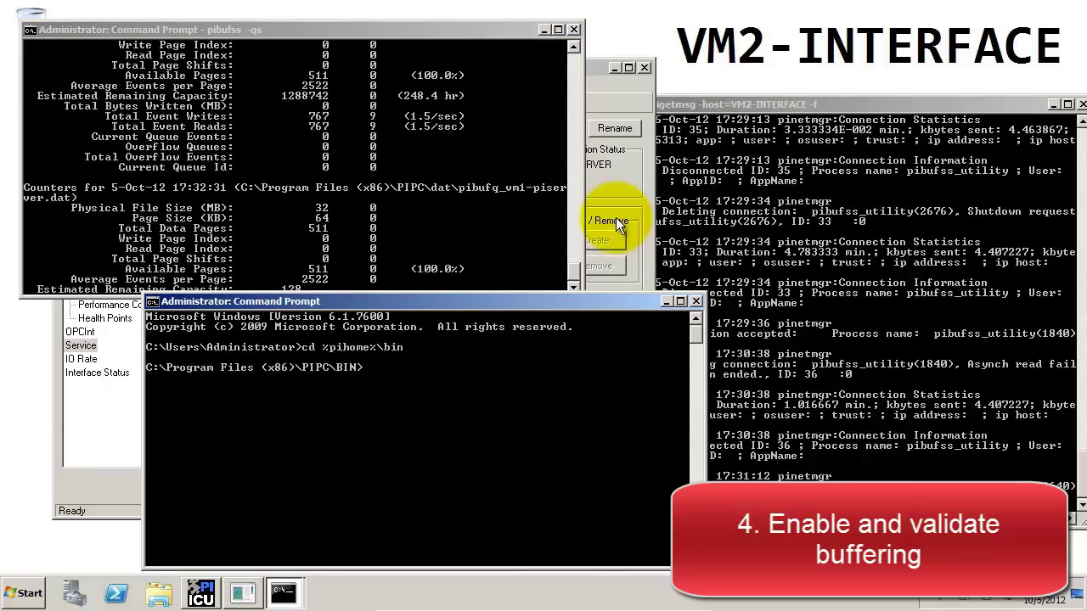
text(ib)
click(619, 225)
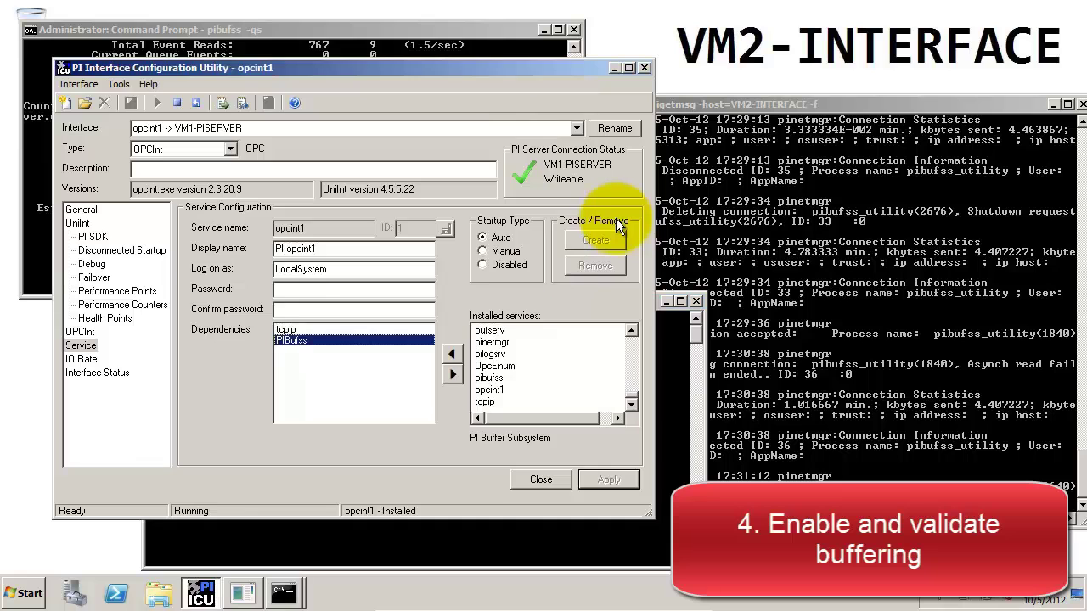
click(667, 367)
text(ufss)
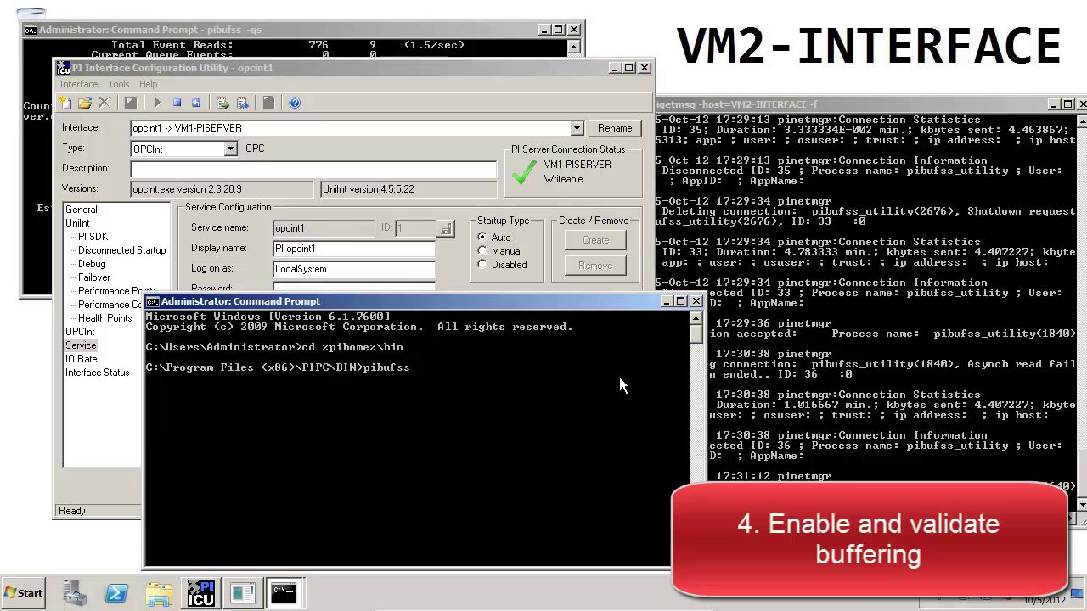
text( -?)
key(Return)
Run pibufss -bc stop and watch queued events rise to 33 in the statistics console.
click(614, 68)
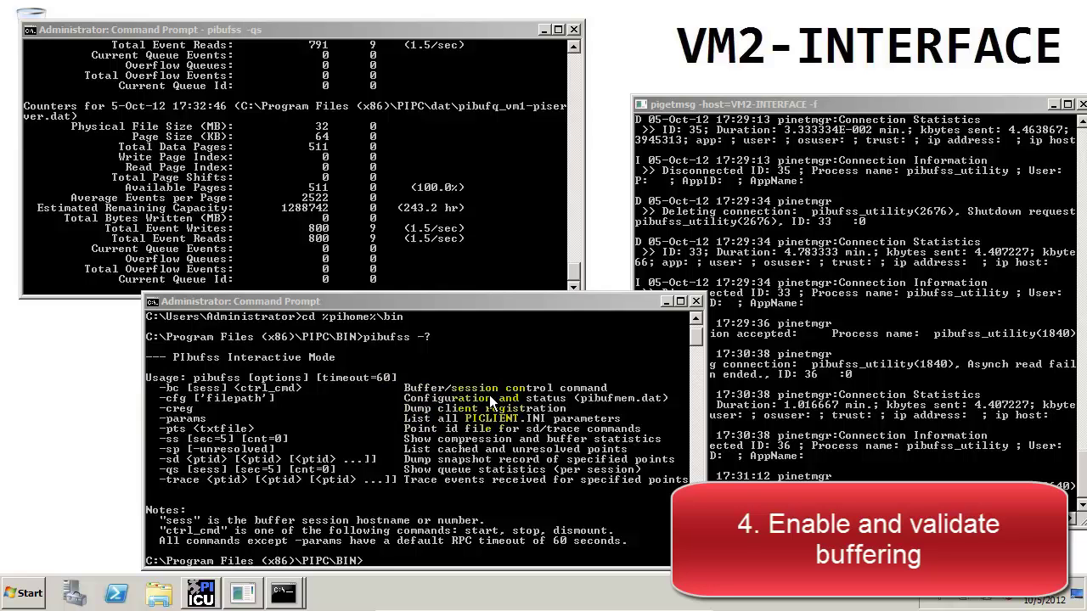
click(545, 399)
text(pibufss -bc stop)
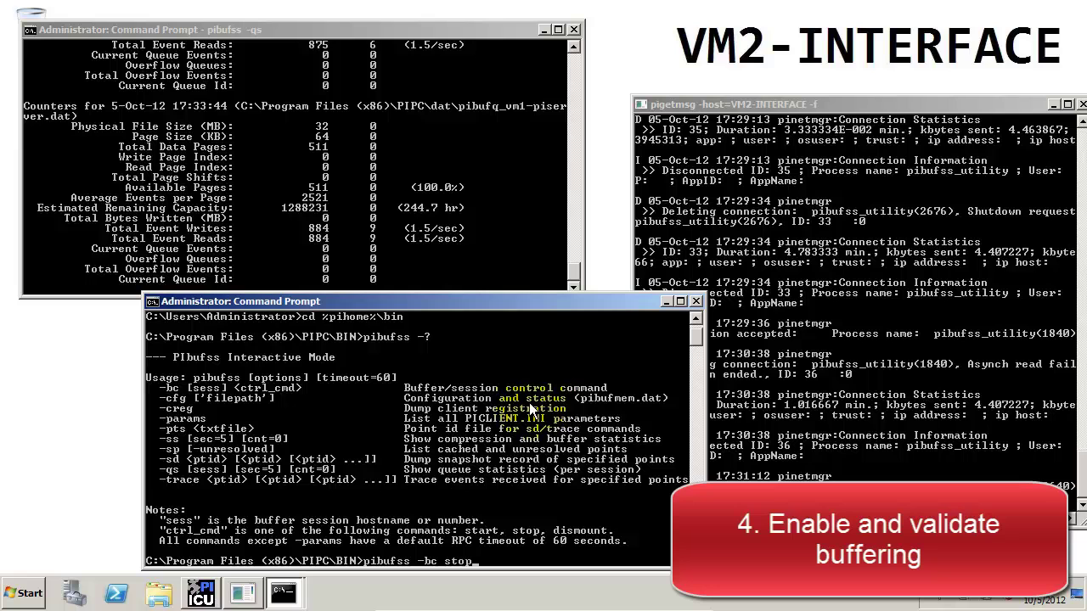
key(Return)
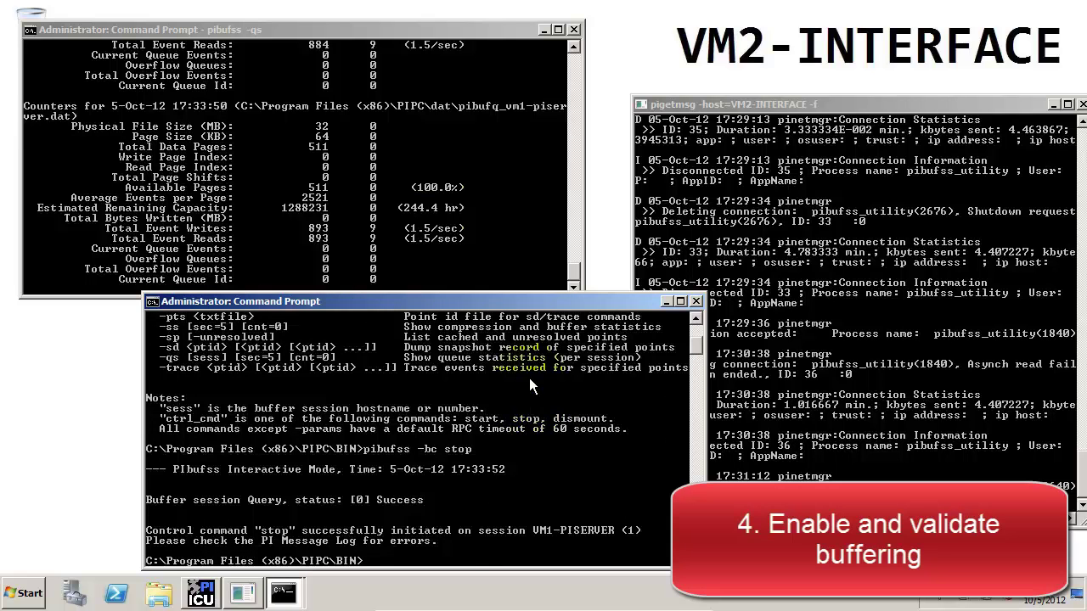
click(426, 102)
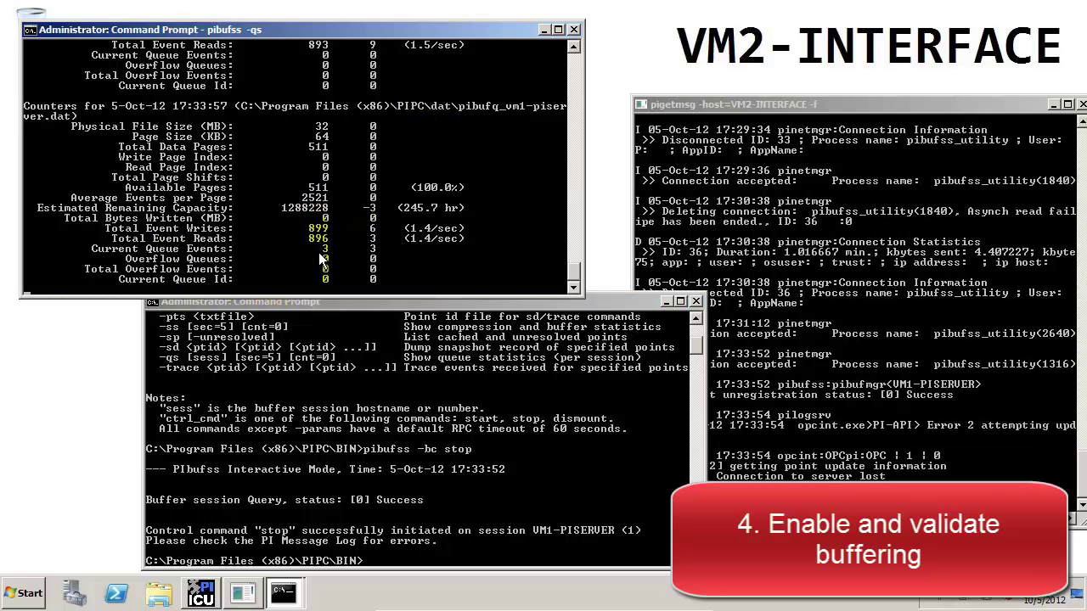
drag(316, 252, 261, 277)
Edit the recalled command to pibufss -bc start and confirm the queue drains back to 0.
key(Escape)
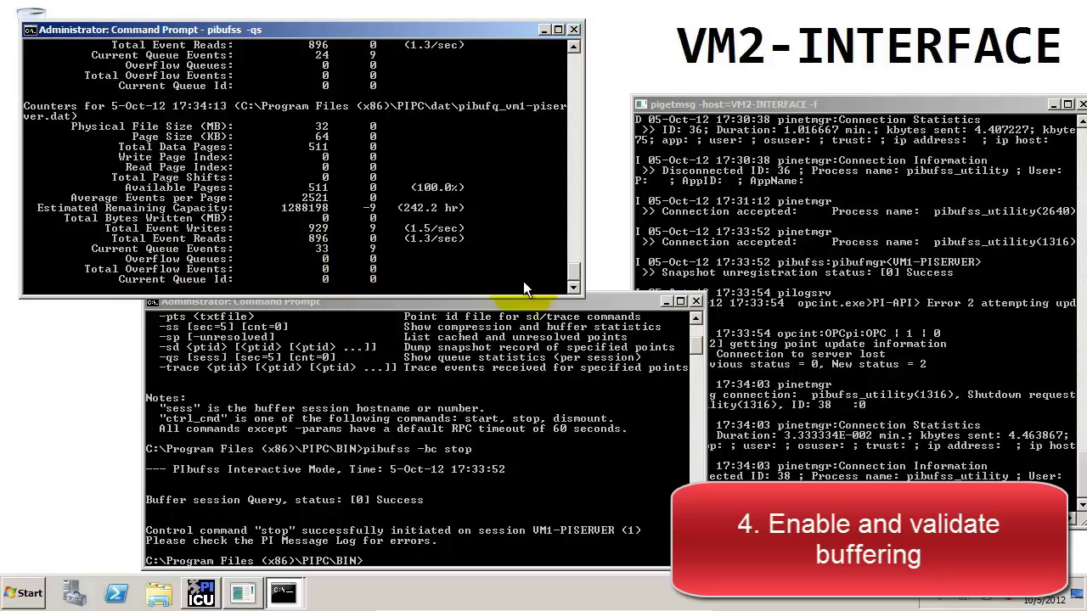
click(607, 302)
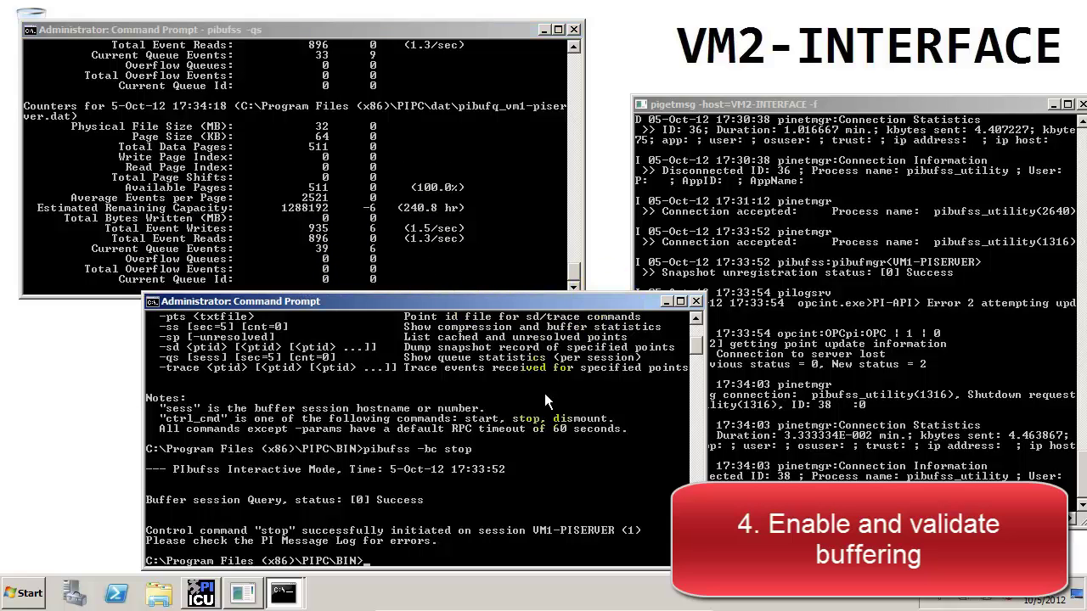
key(Up)
key(BackSpace)
key(BackSpace)
text(art)
key(Return)
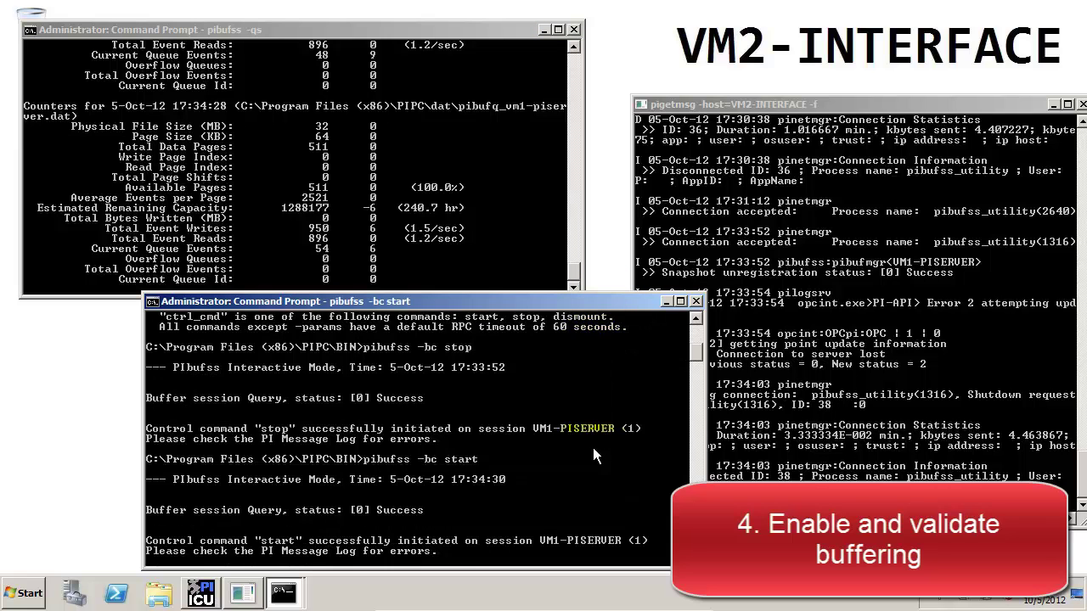
click(381, 137)
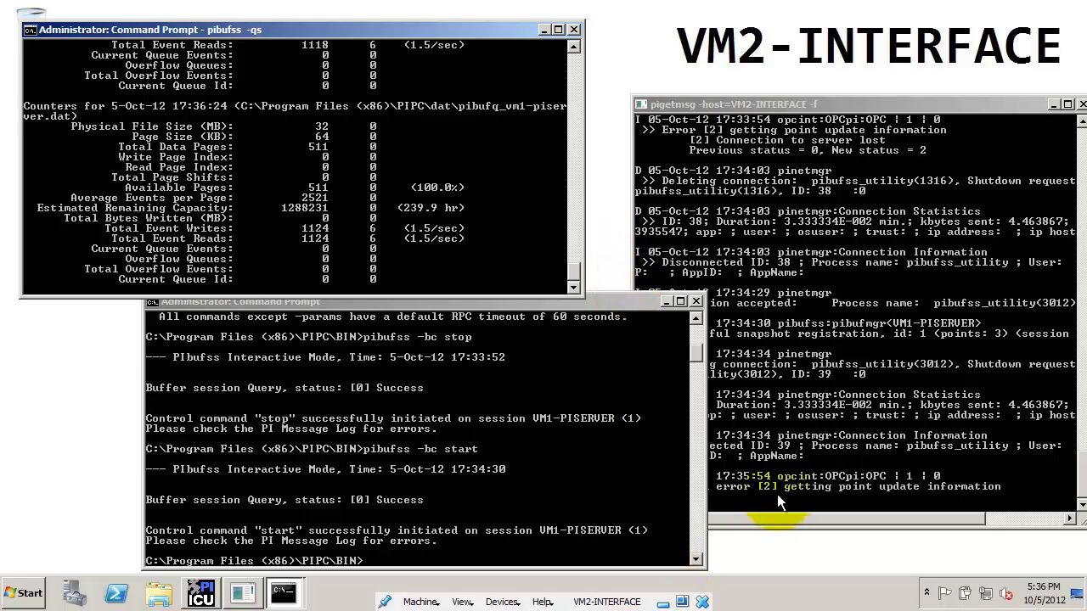
click(663, 602)
Switch to the VM3-CLIENTS virtual machine and open its Start menu.
click(552, 594)
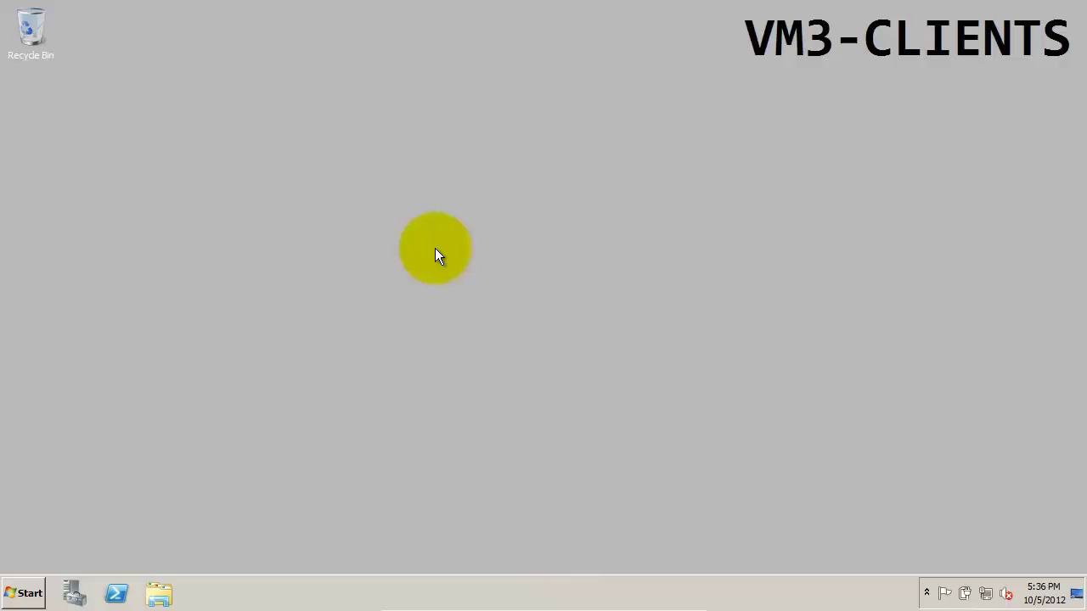
click(25, 595)
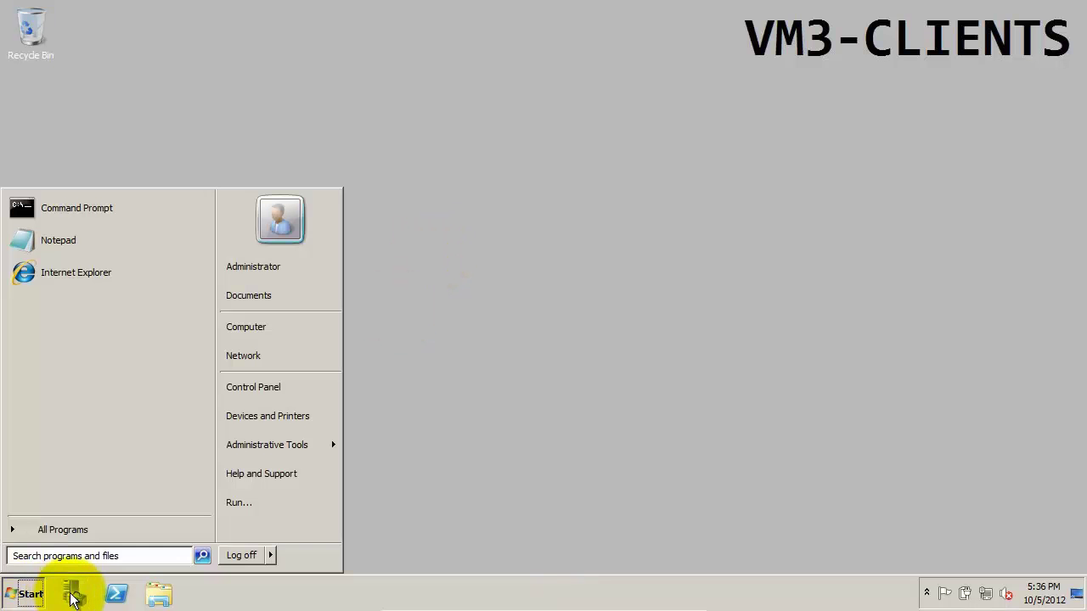